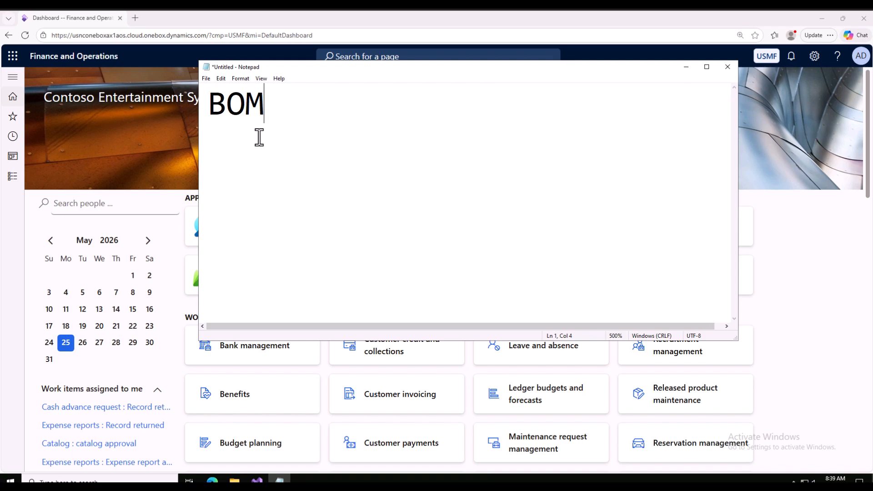
Replace the BOM text in the note with the heading "MP:".
text(:)
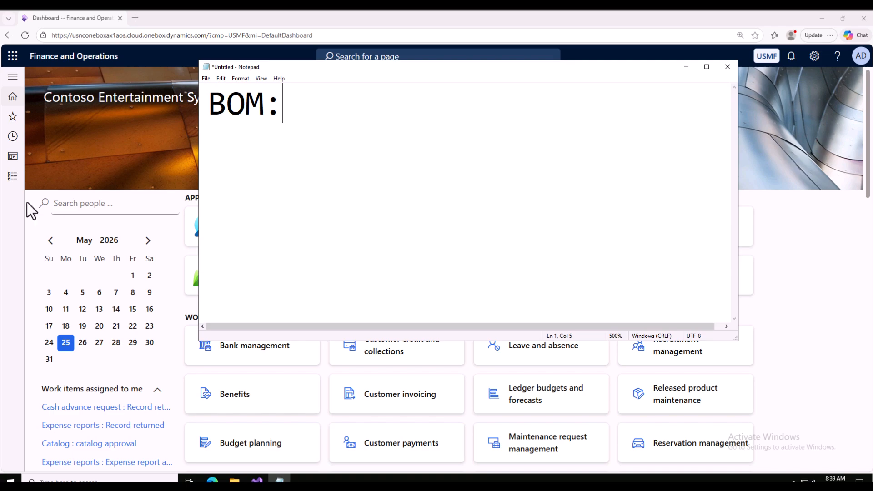
drag(343, 109, 184, 114)
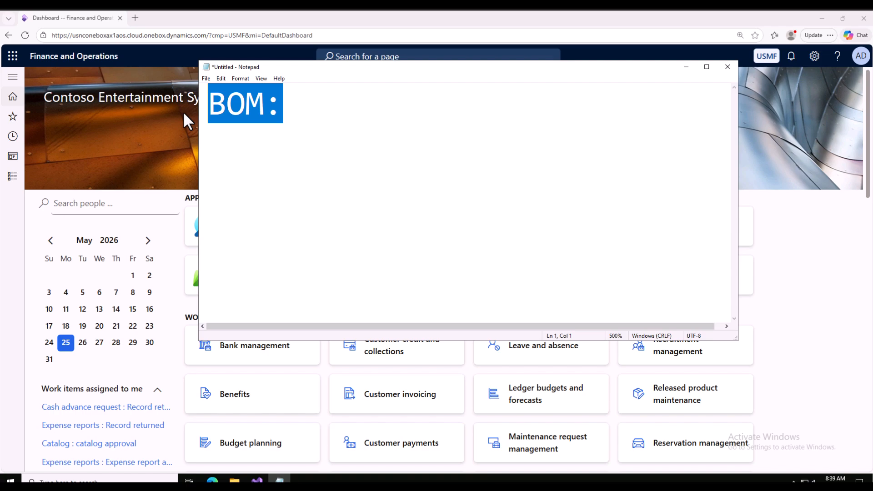
text(MP:)
text(_)
key(BackSpace)
key(BackSpace)
text(_)
key(BackSpace)
key(BackSpace)
Write the component list "SCREEN< BATTERI< IC" after the MP: heading in the note.
text(SCRE)
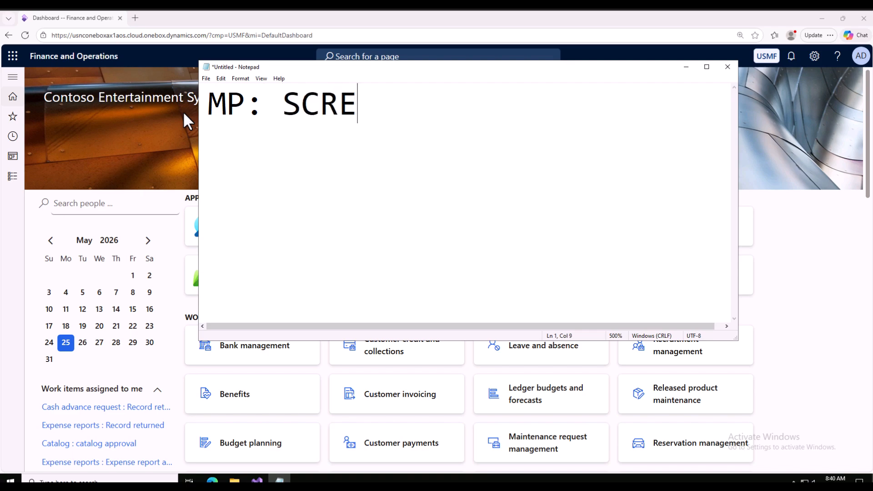
text(EN<)
key(BackSpace)
key(BackSpace)
text(< BATT)
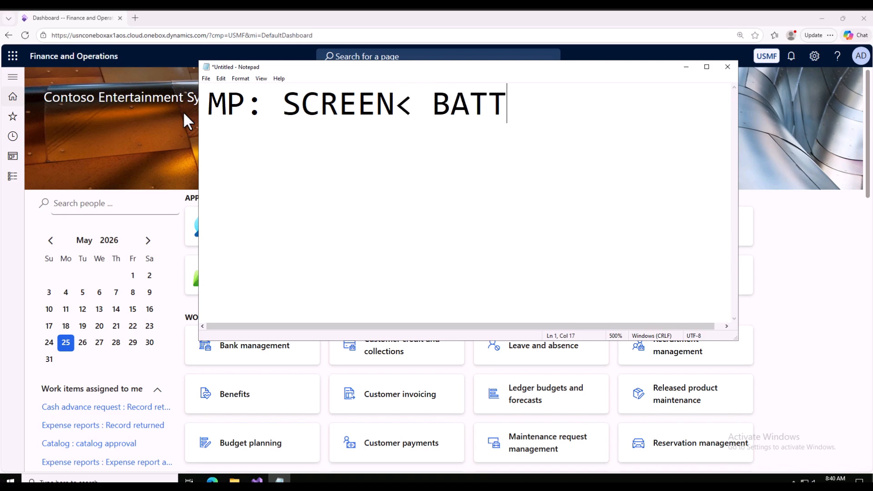
key(BackSpace)
text(TERI<)
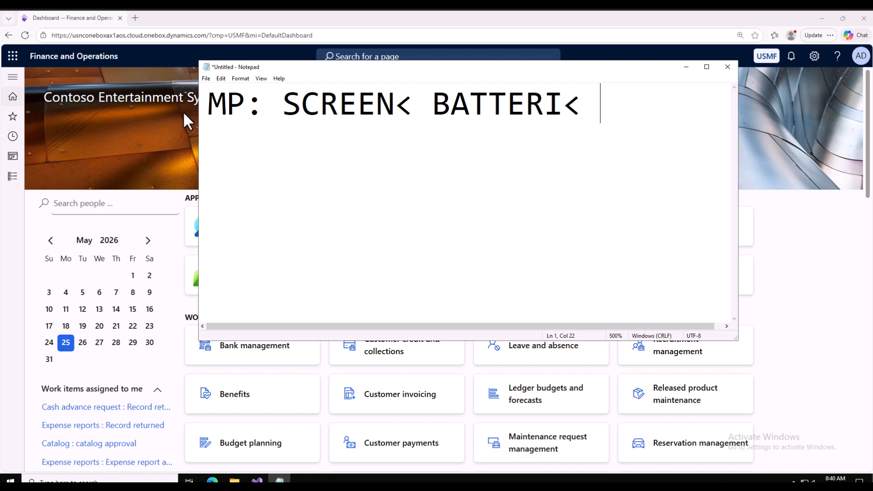
text(IC)
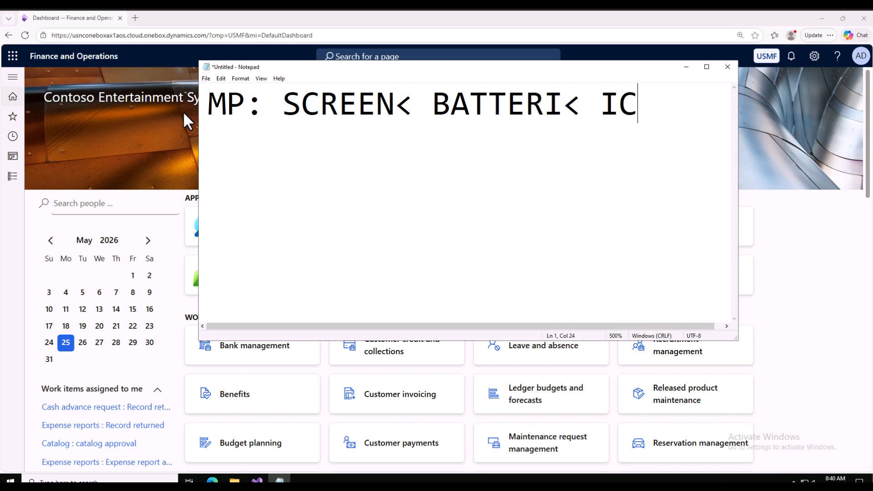
drag(637, 107, 209, 103)
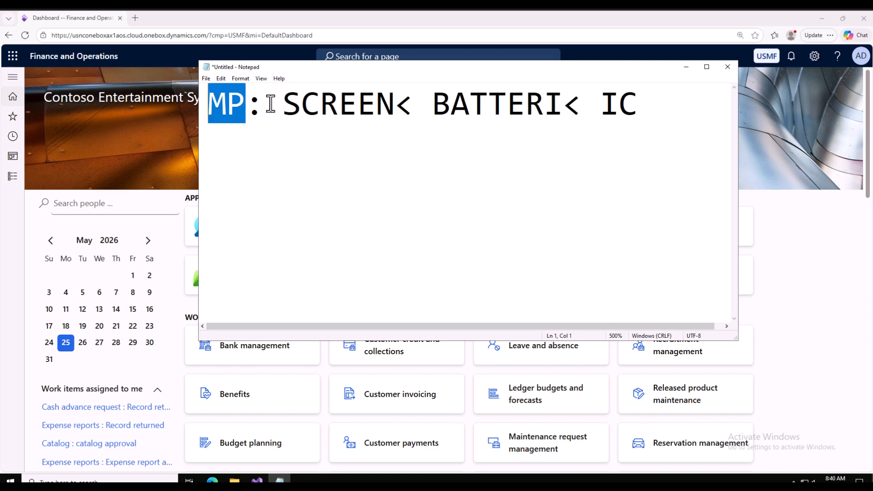
drag(289, 105, 640, 103)
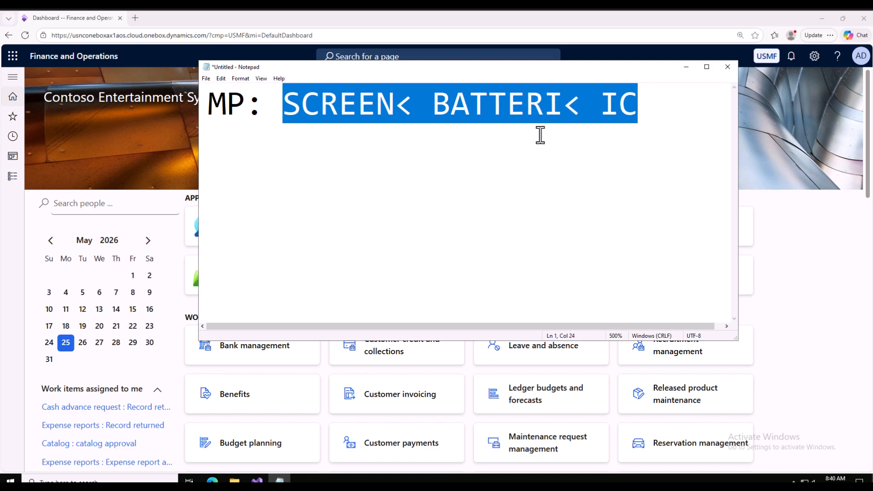
drag(248, 103, 211, 104)
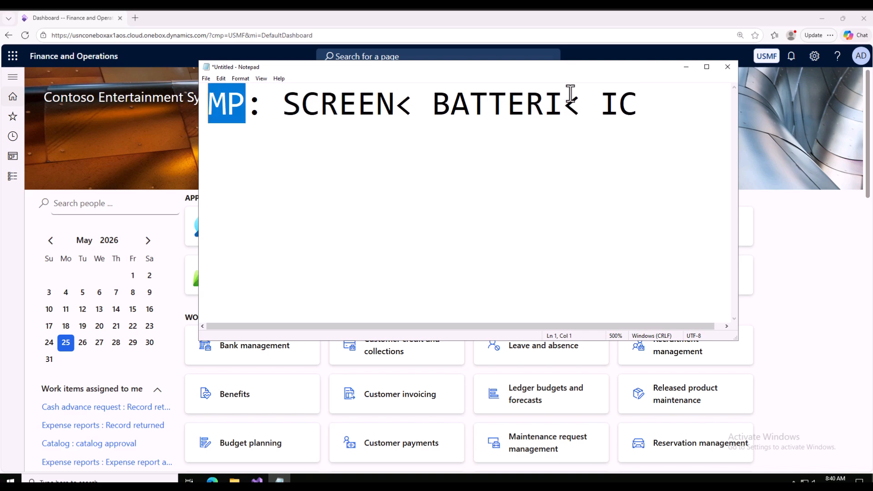
drag(647, 106, 193, 82)
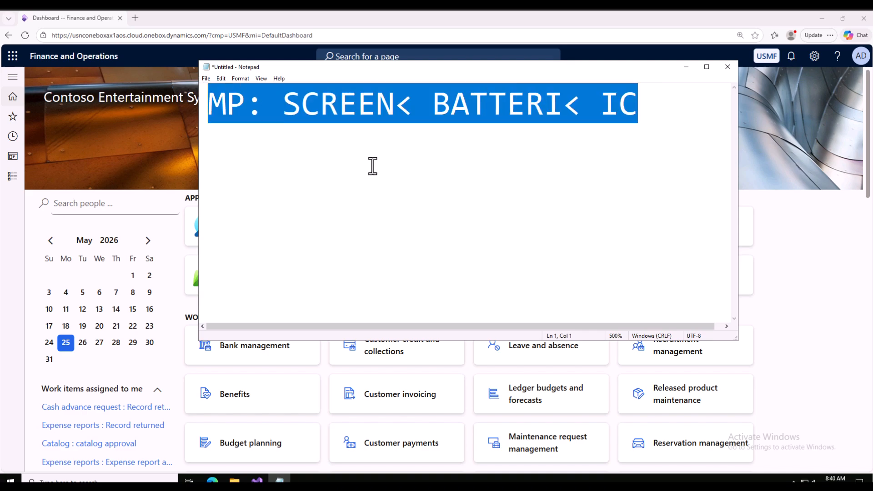
click(357, 163)
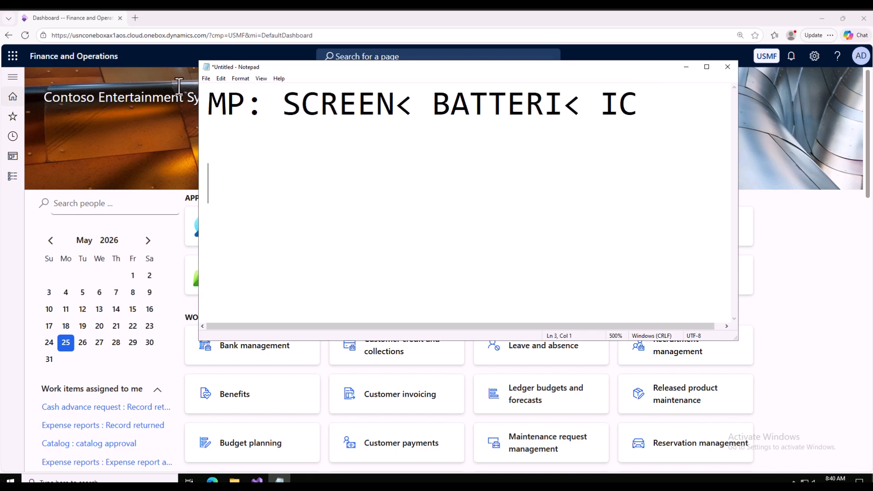
Minimize the note and open the Released products list from the Product information management module in Finance and Operations.
click(685, 67)
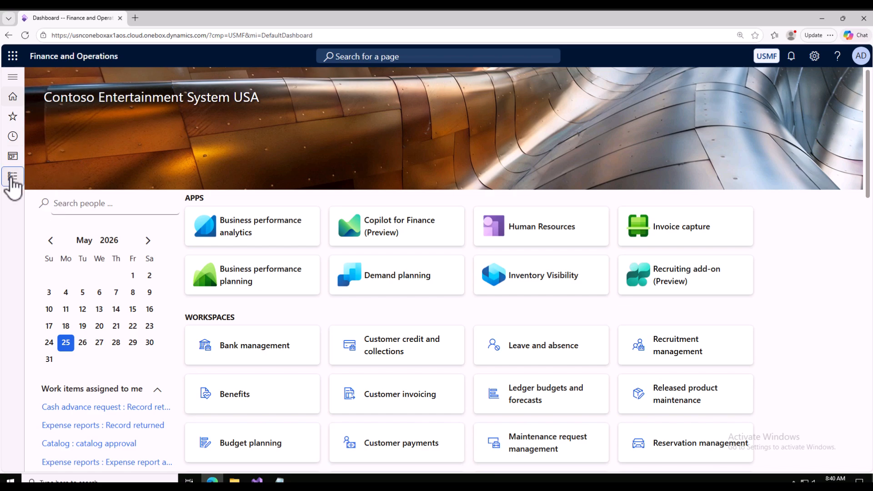
click(13, 178)
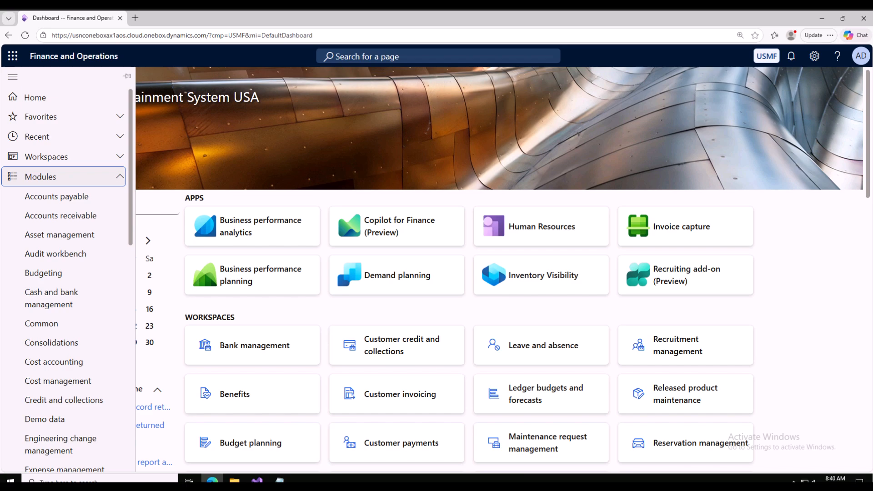
scroll(98, 311, down, 10)
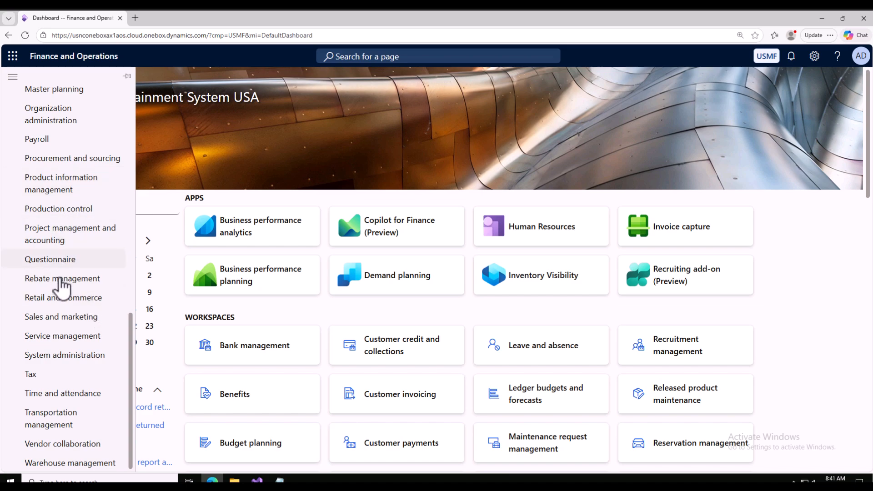
click(67, 189)
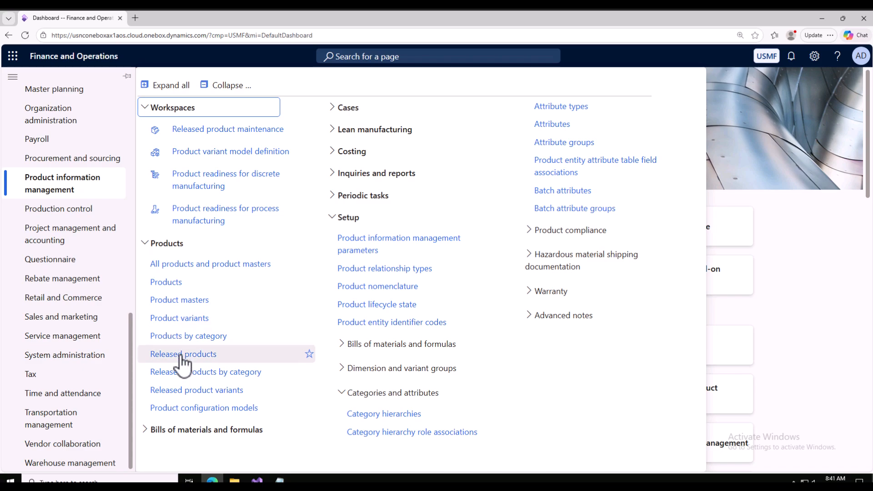
click(152, 356)
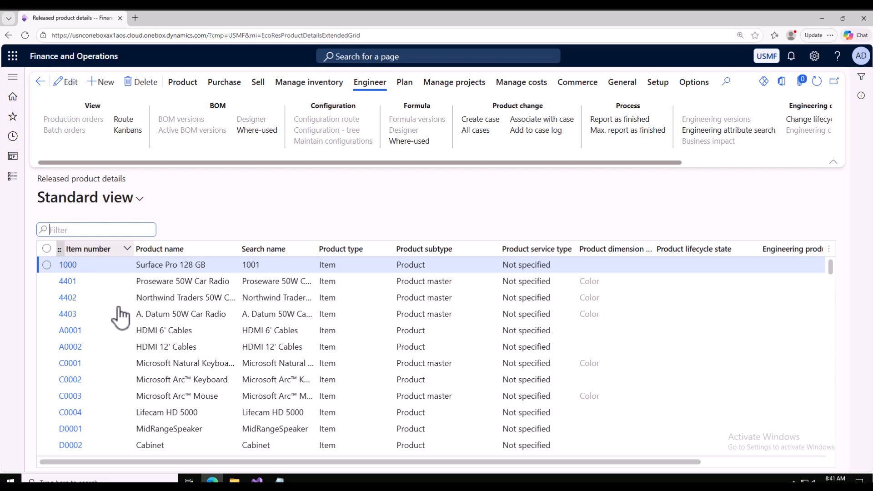
Start a new released product with "High Quality Speaker" as its product number.
scroll(170, 359, down, 8)
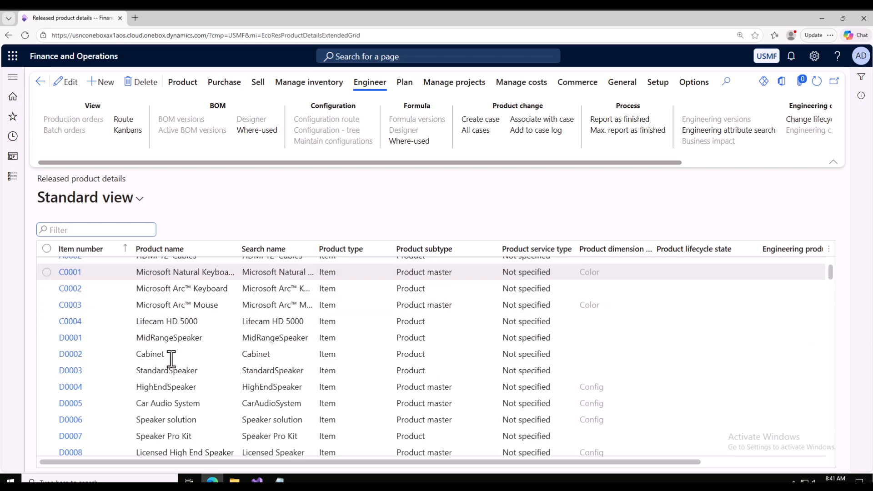
click(106, 83)
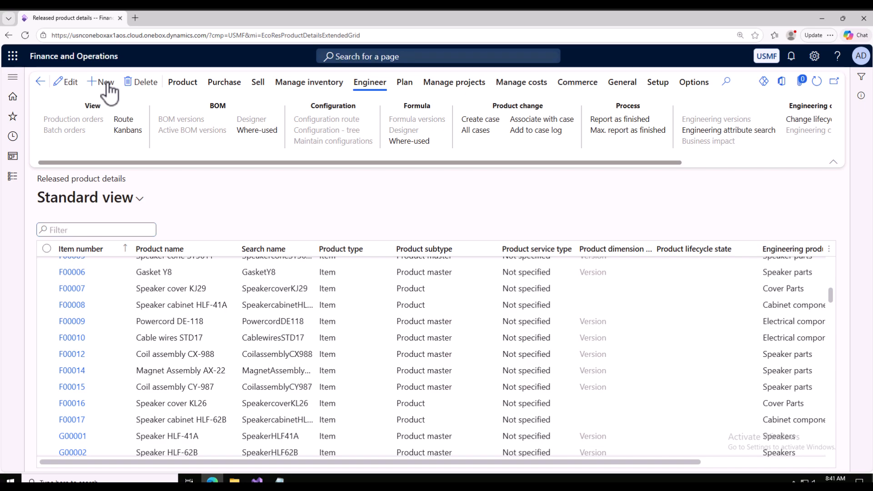
click(586, 233)
text(Hi)
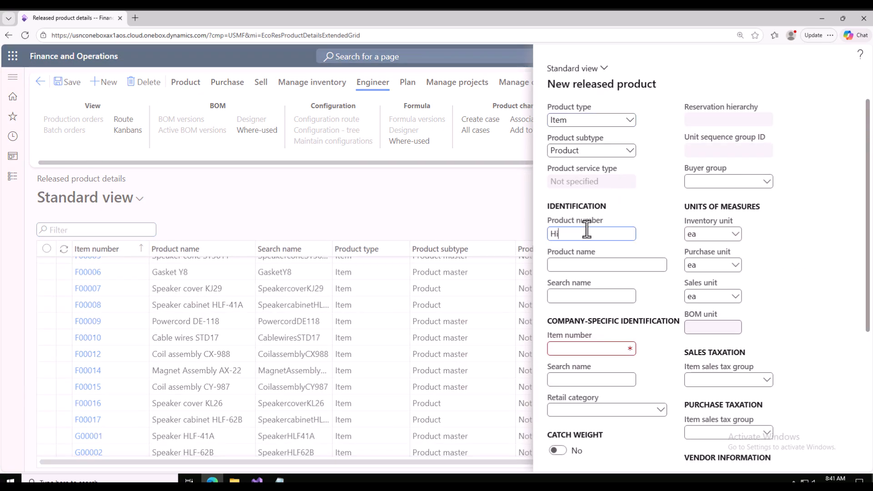
text(gh Quality Speaker)
click(570, 301)
scroll(574, 323, down, 4)
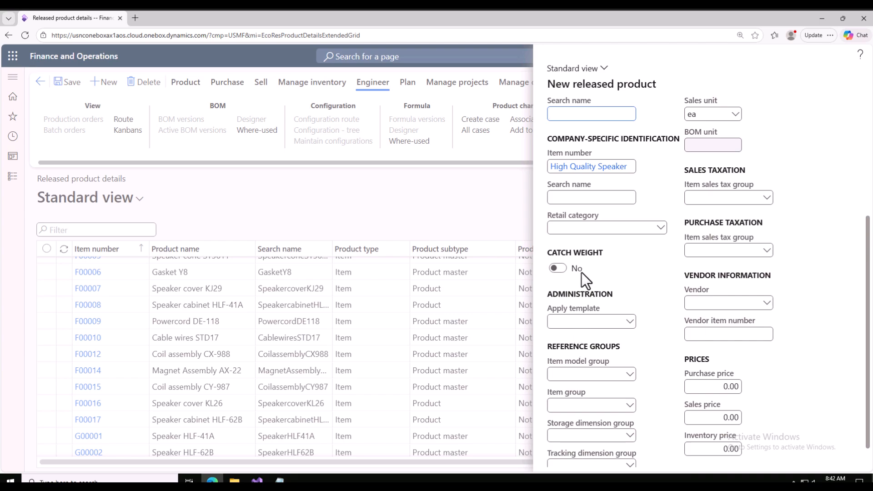
scroll(582, 272, up, 4)
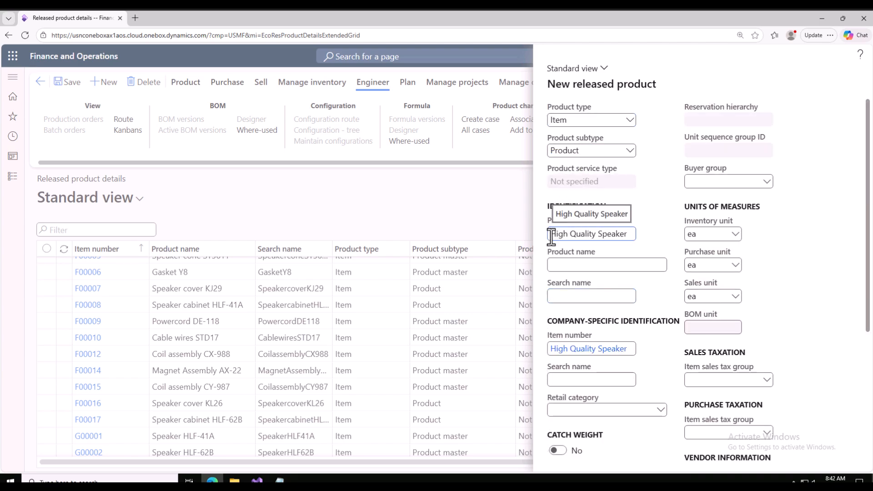
key(BackSpace)
key(BackSpace)
click(552, 235)
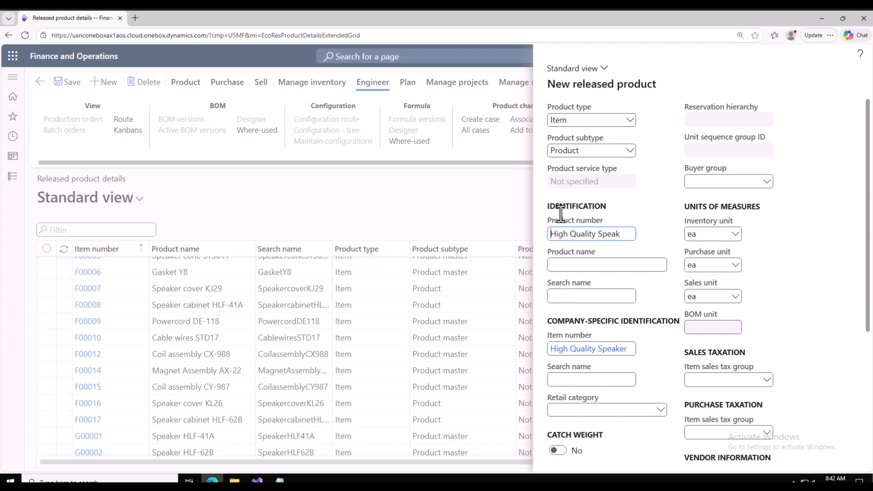
text(SC)
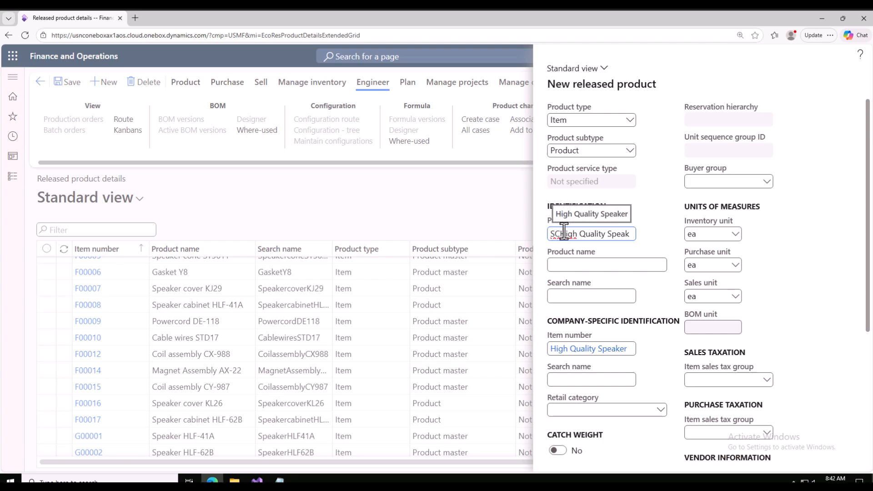
key(BackSpace)
key(BackSpace)
click(625, 234)
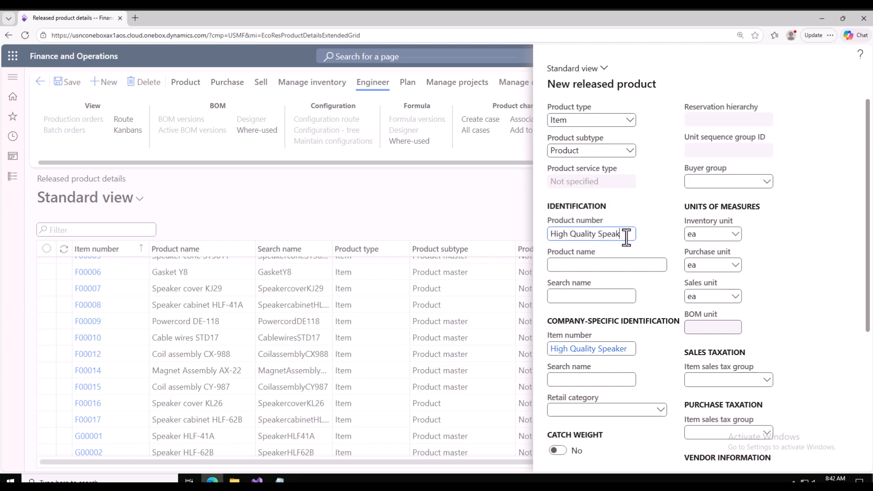
text(er)
Assign the new product to item model group FIFO and item group Audio.
scroll(666, 284, down, 5)
click(631, 354)
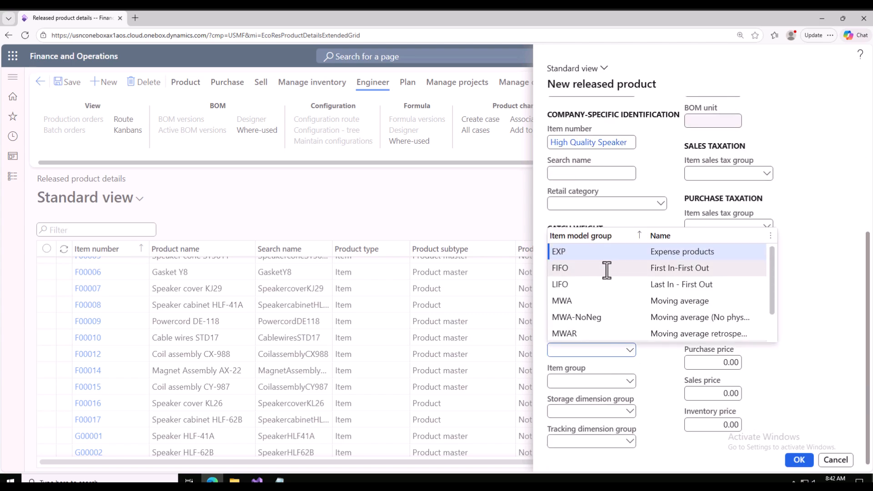
click(630, 382)
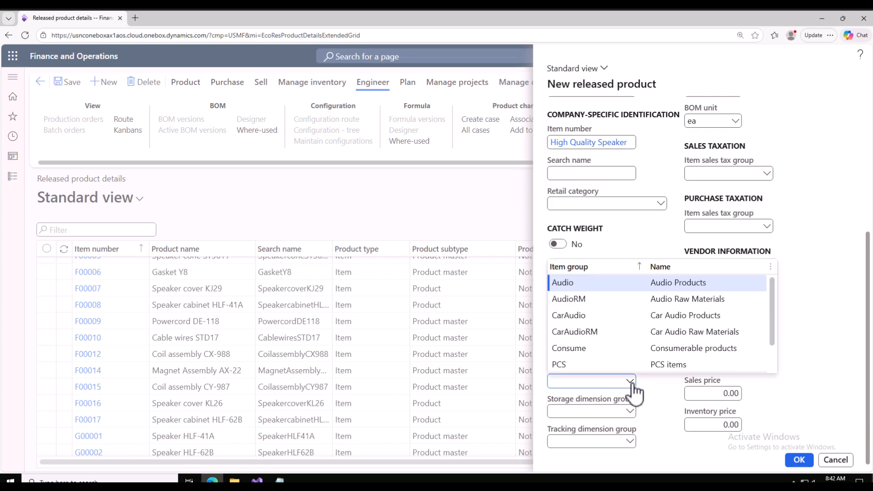
click(574, 283)
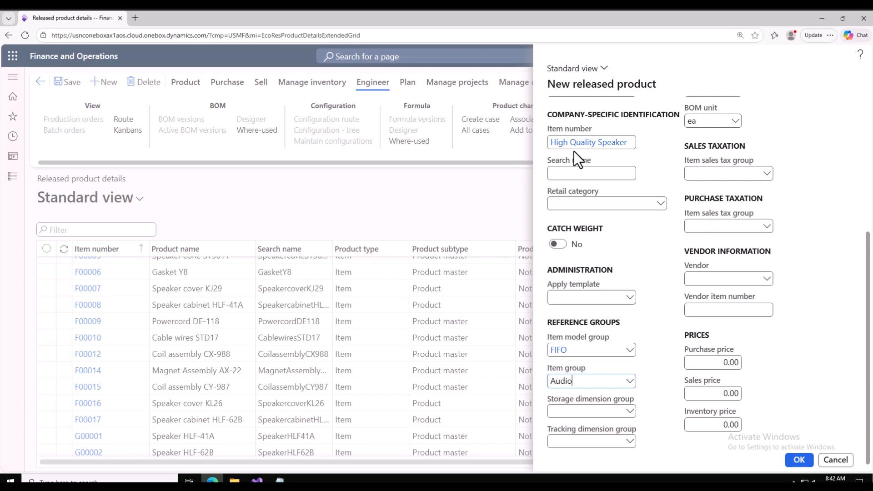
Set the storage dimension group to SiteWH and the tracking dimension group to None, and create the product.
click(630, 412)
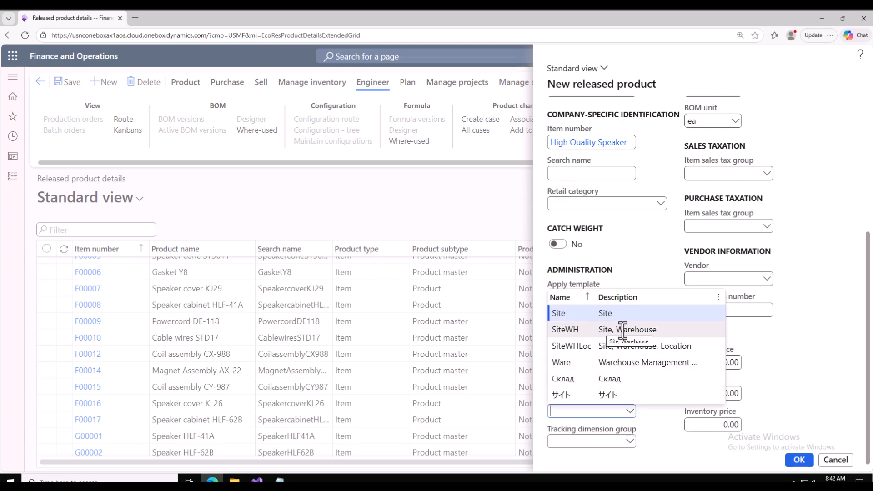
click(603, 330)
click(629, 441)
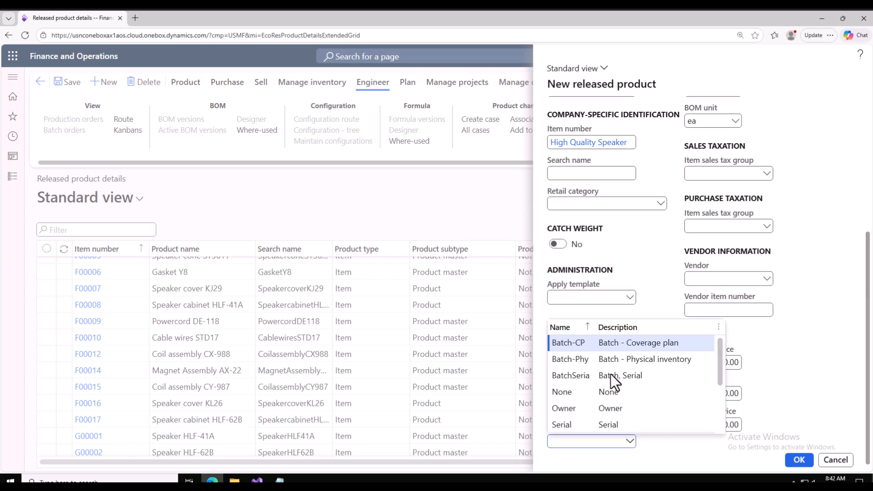
click(576, 391)
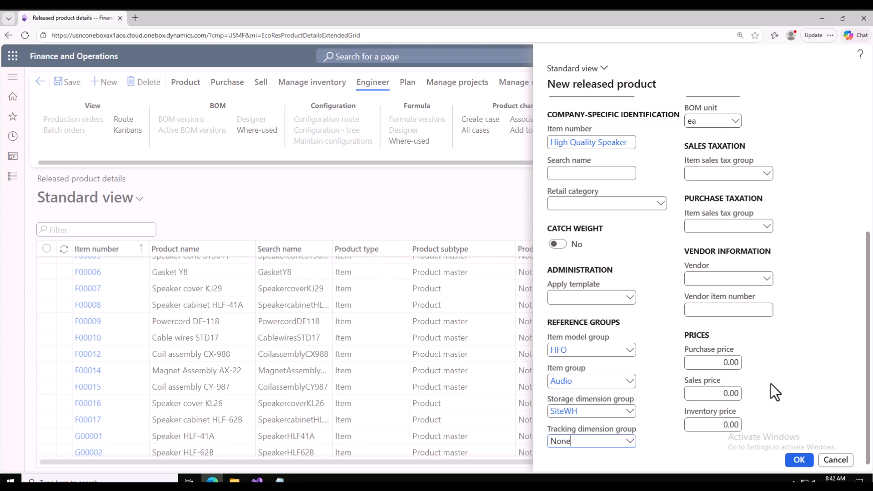
click(799, 460)
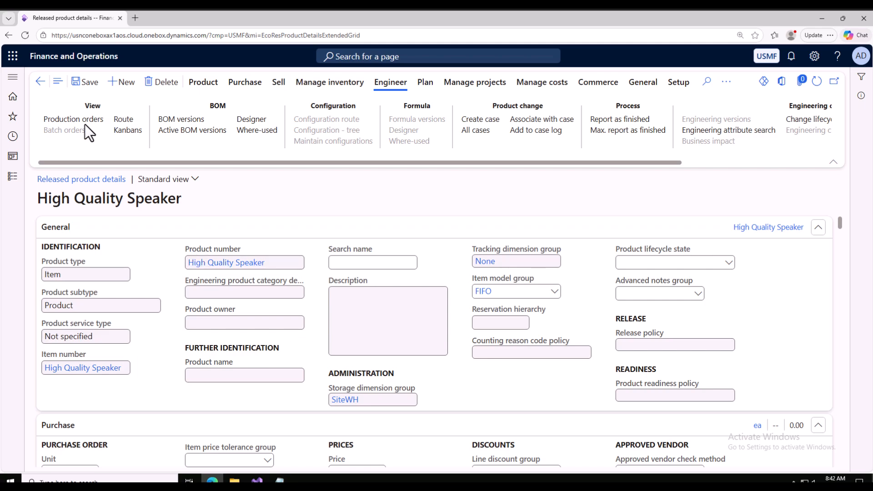
Set the default order type to Production in the High Quality Speaker's default order settings.
click(342, 85)
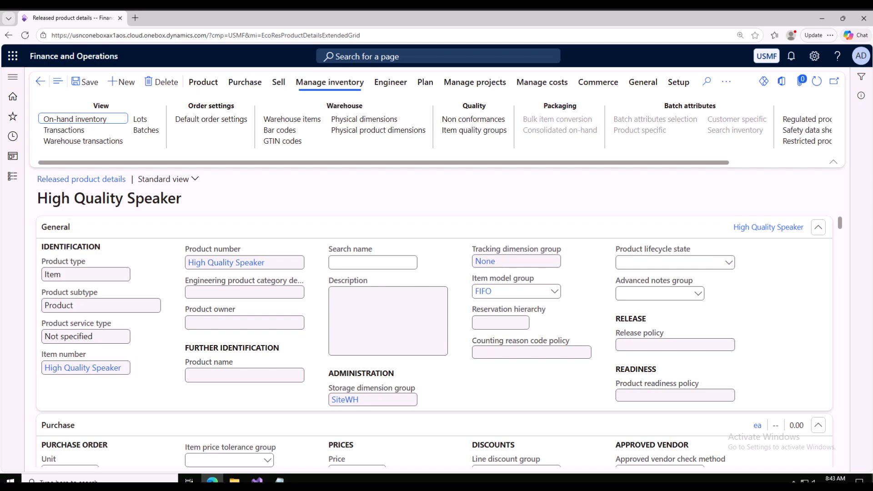
click(213, 119)
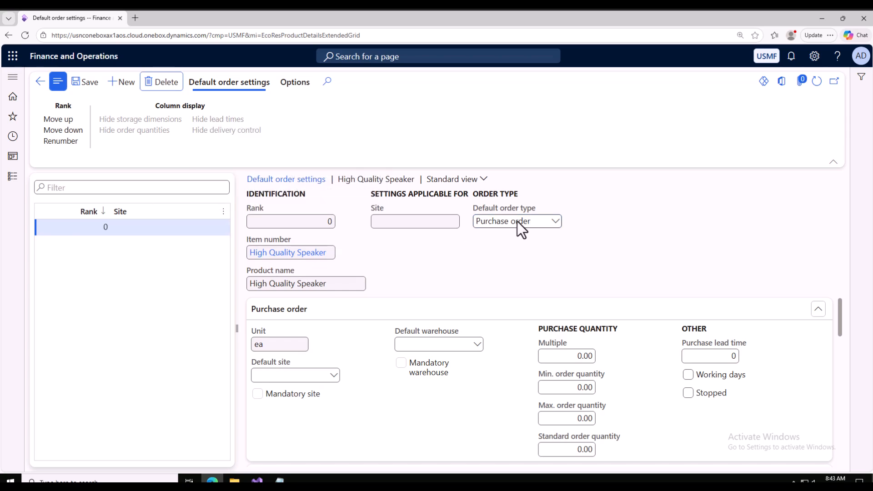
click(556, 223)
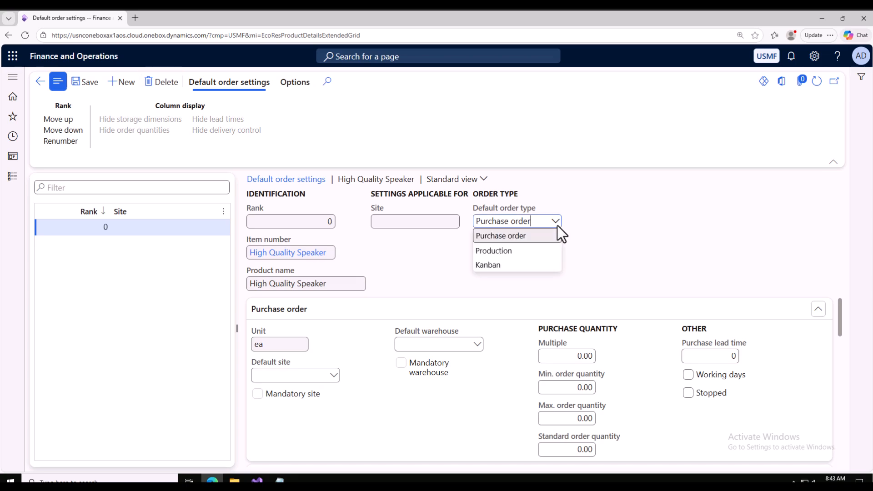
click(509, 250)
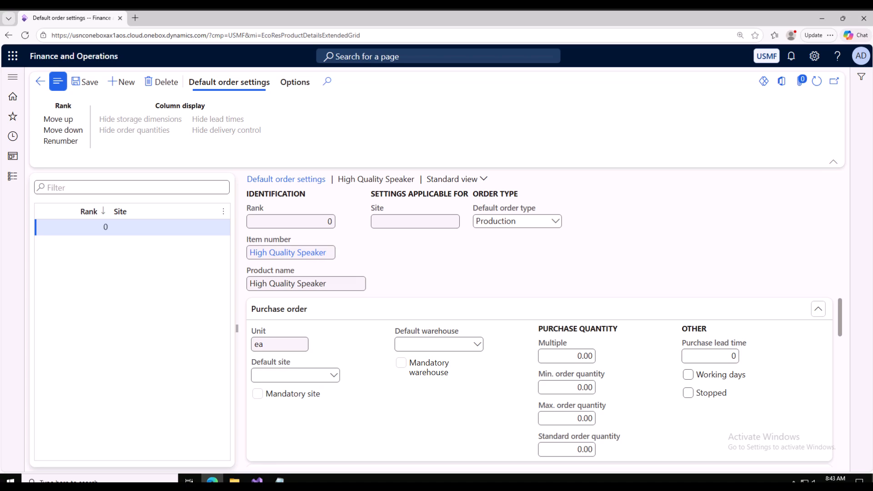
Leave the default order settings and open the BOM designer for the High Quality Speaker.
click(429, 345)
click(36, 84)
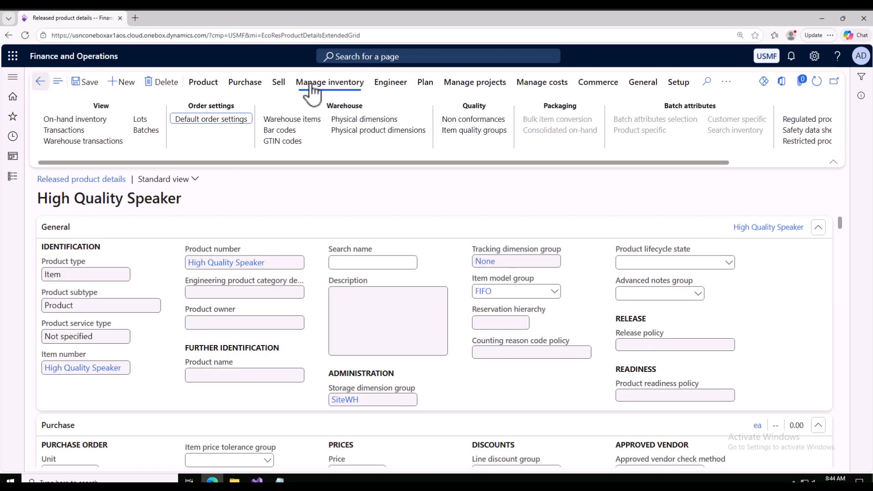
click(396, 86)
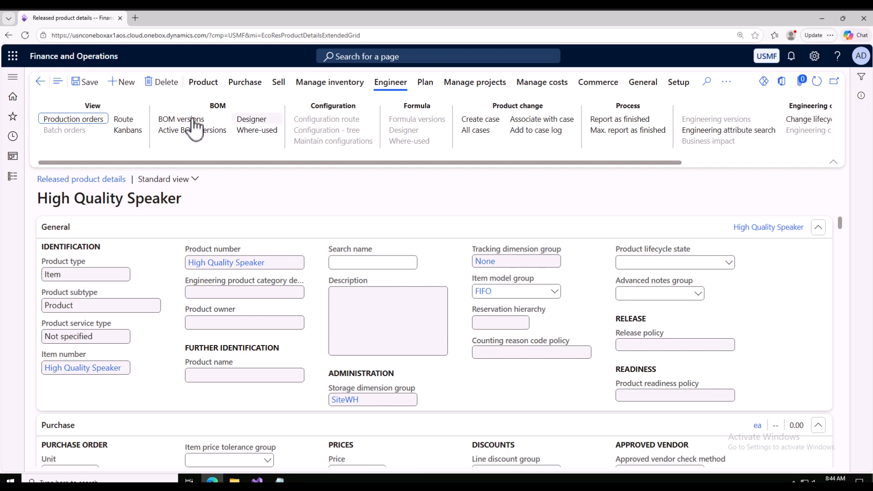
click(248, 120)
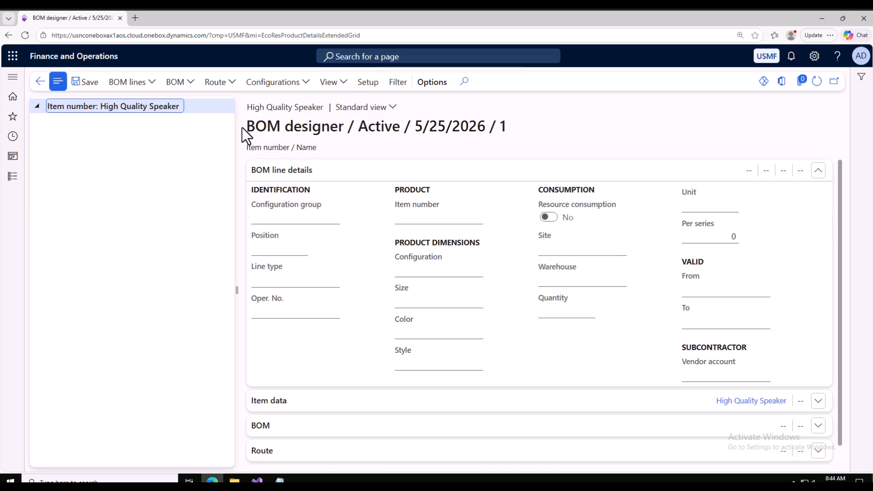
Create a BOM version named "High Quality Speaker RoseWood" for site 1 with copying from an existing BOM enabled.
click(183, 86)
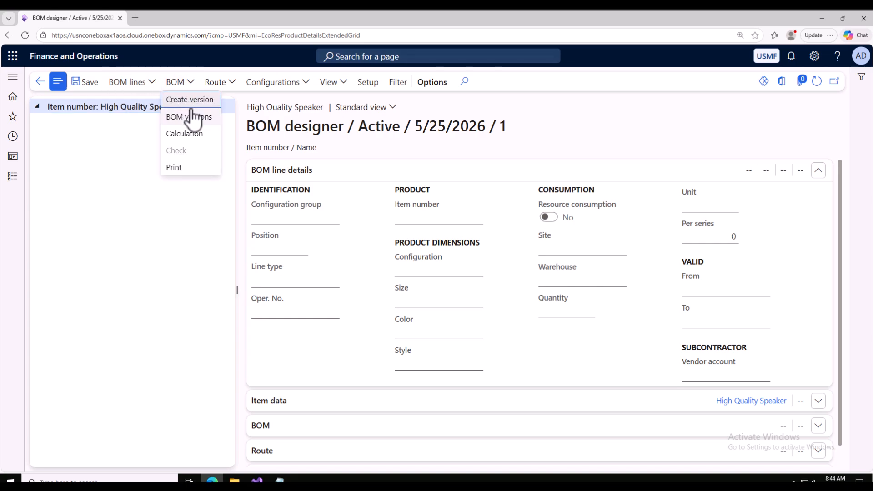
click(194, 100)
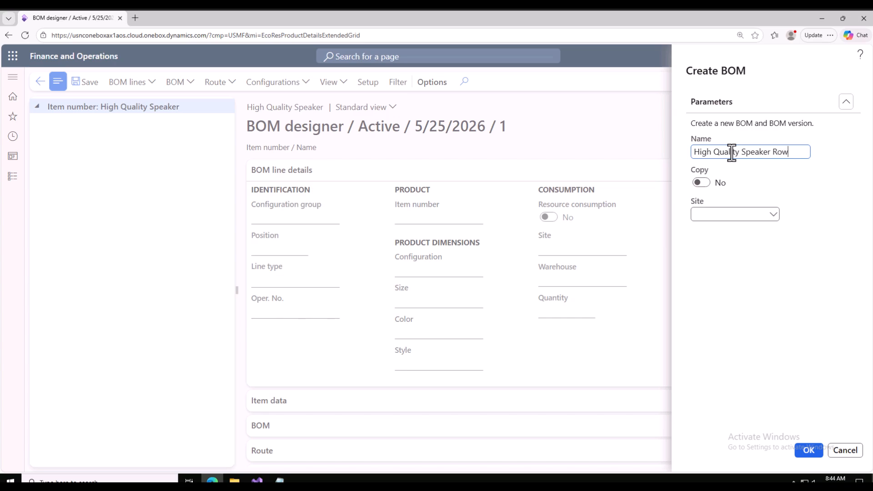
text(r)
key(BackSpace)
text(d)
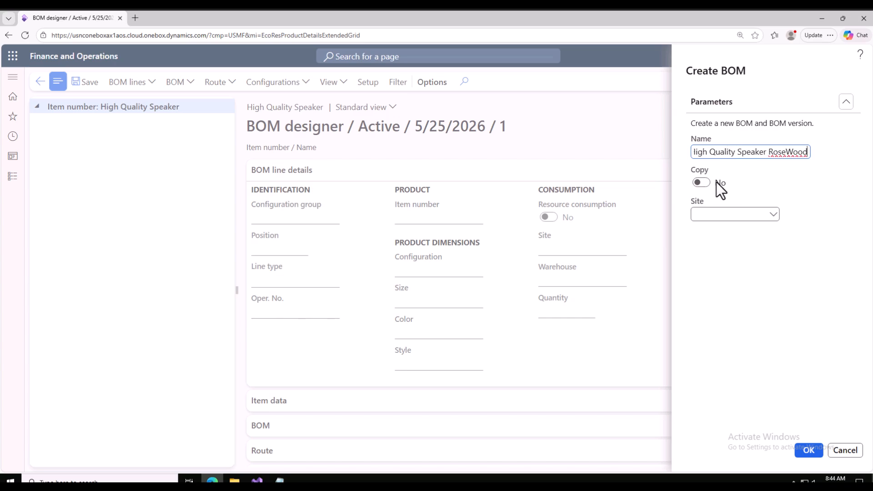
click(707, 184)
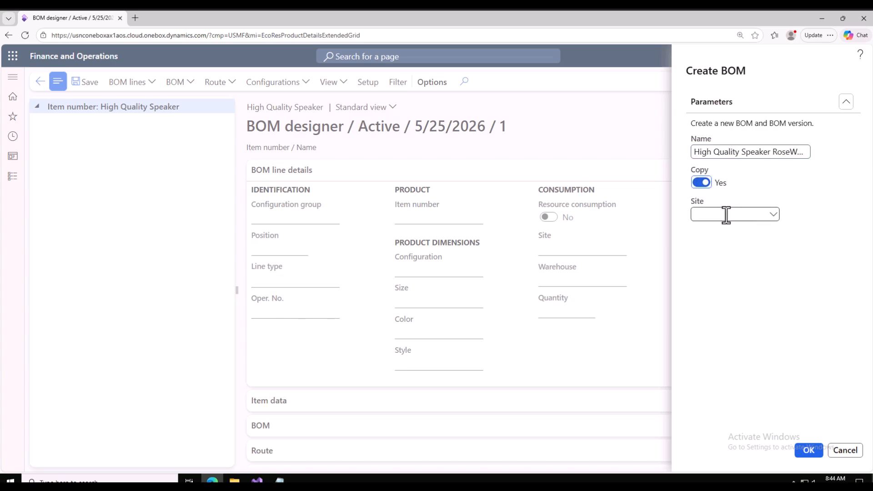
click(726, 215)
text(1)
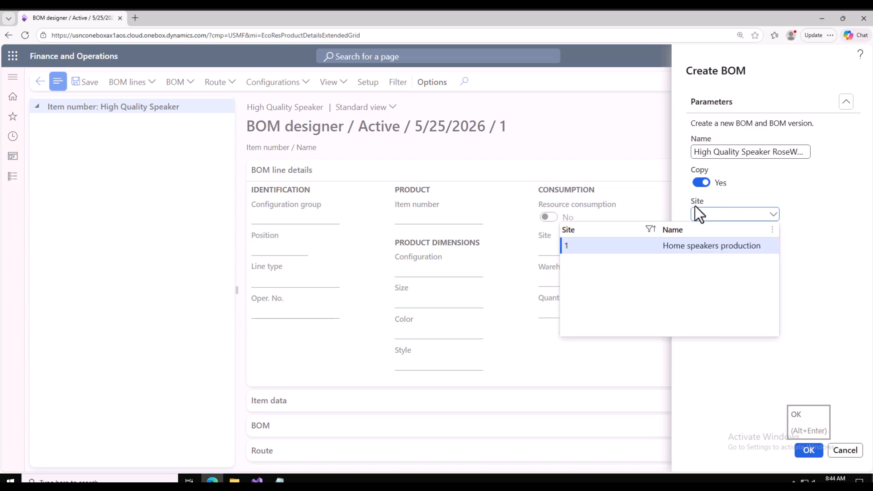
click(721, 246)
click(810, 450)
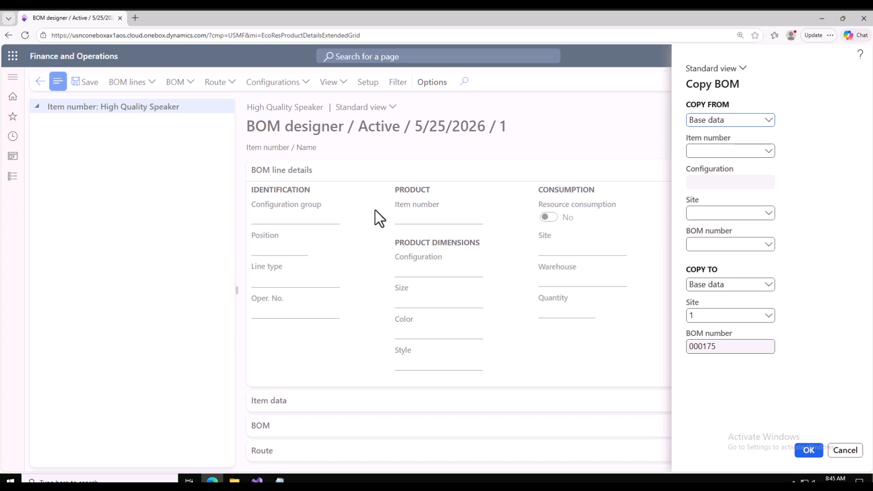
Copy BOM 000106 of item D0004 at site 1 into the new High Quality Speaker BOM.
click(728, 152)
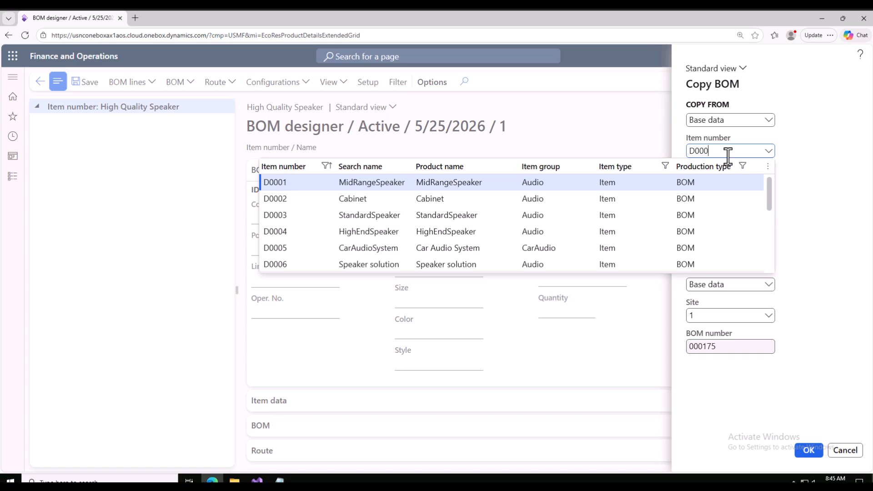
click(302, 232)
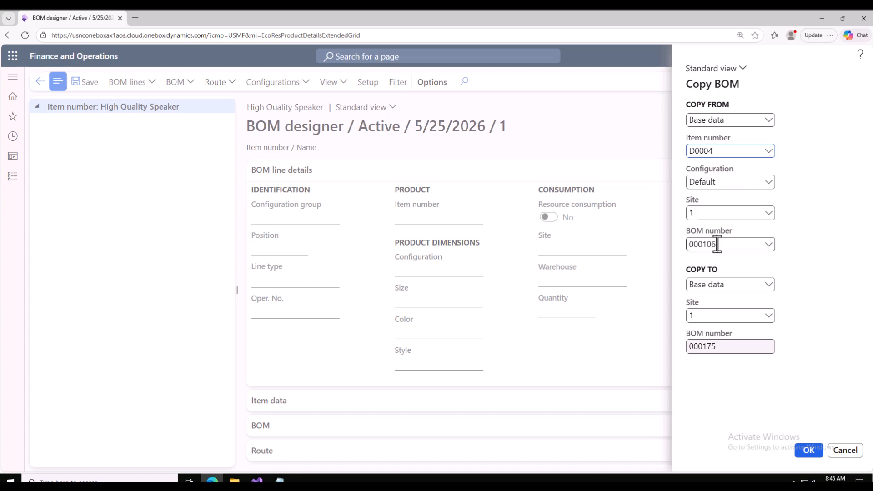
click(810, 448)
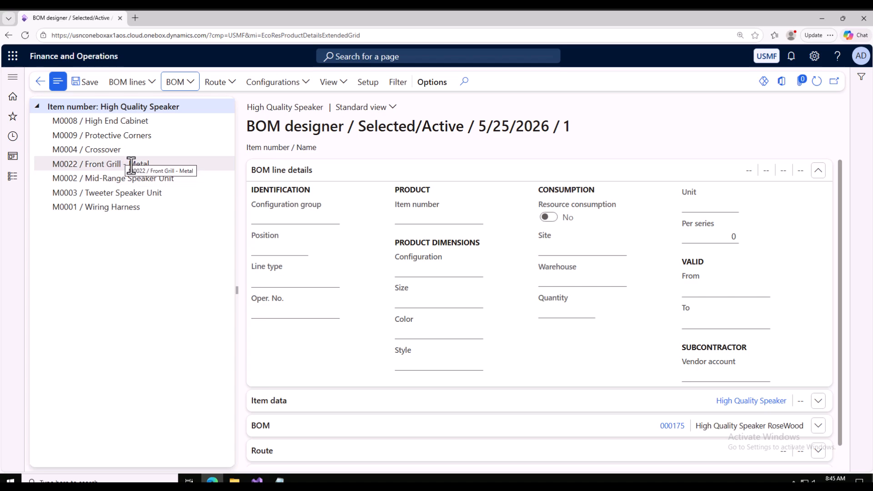
Delete the M0008 High End Cabinet line from the BOM and save the change.
click(131, 121)
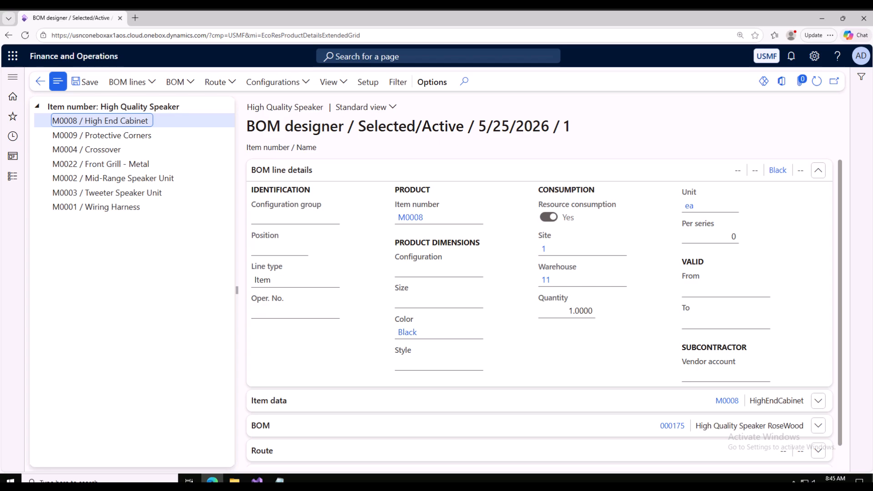
click(132, 86)
click(122, 115)
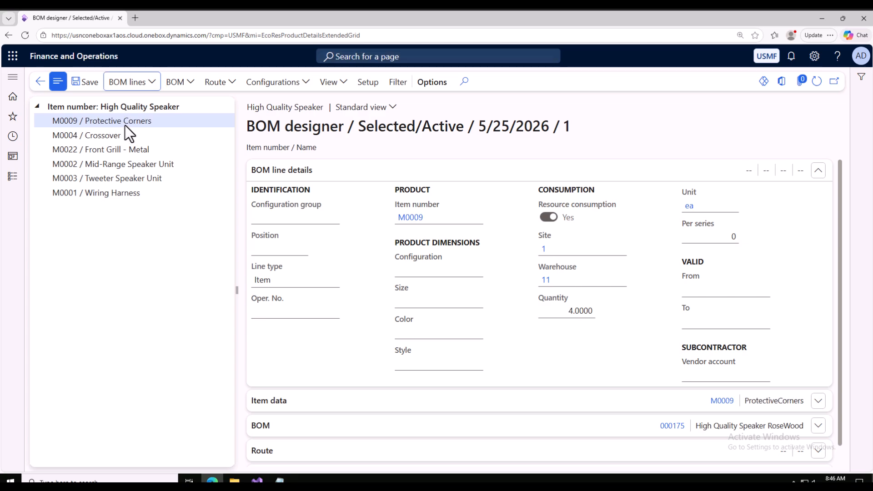
click(85, 83)
Add the White variant of item M0008 before the Protective Corners line and save the BOM.
click(142, 89)
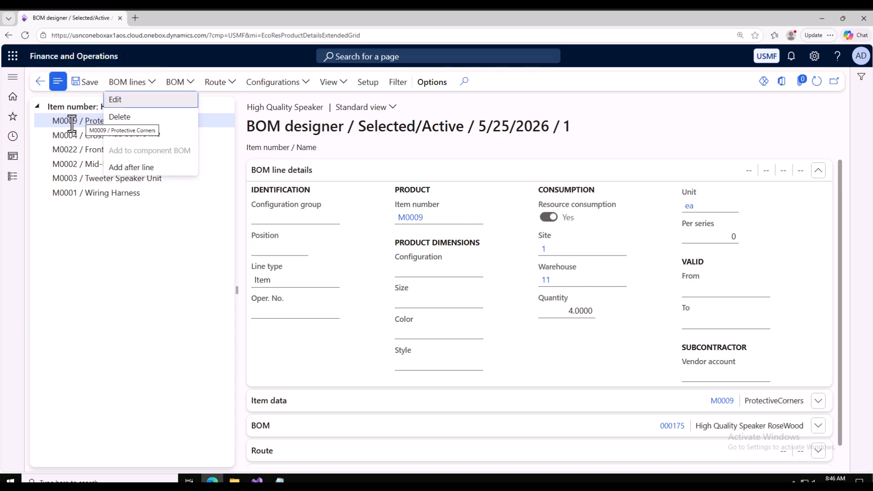
click(147, 136)
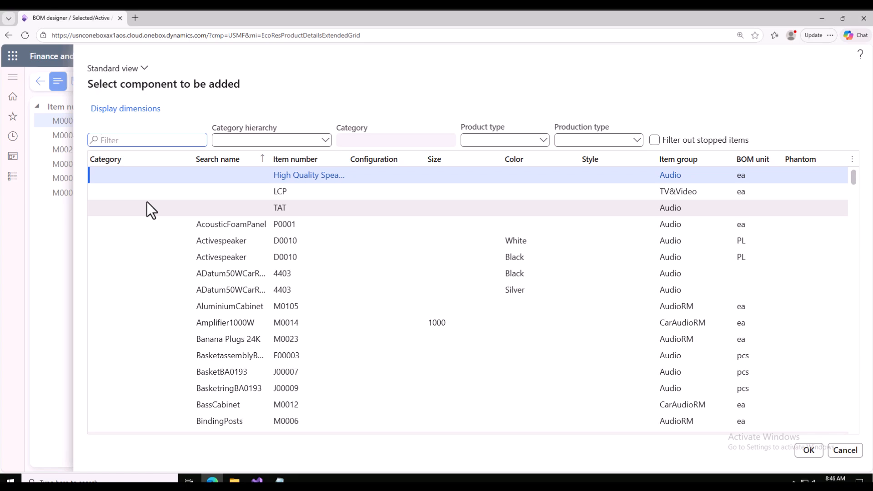
click(297, 160)
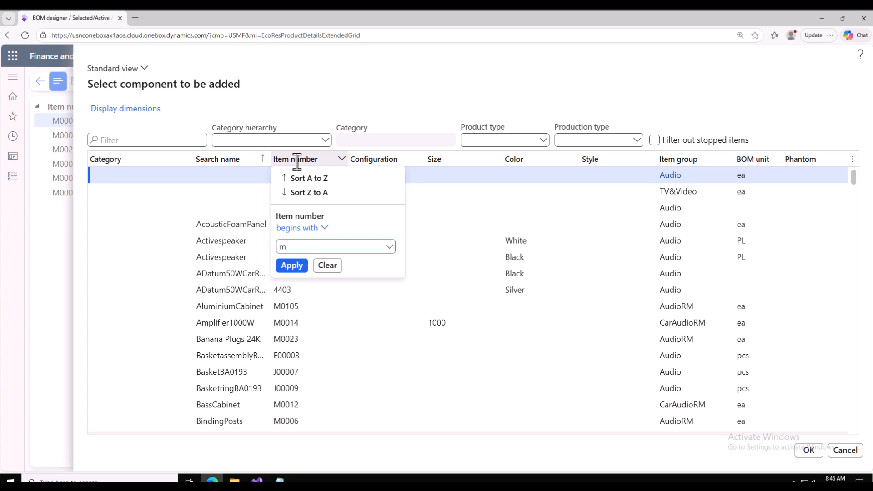
text(m0008)
key(Return)
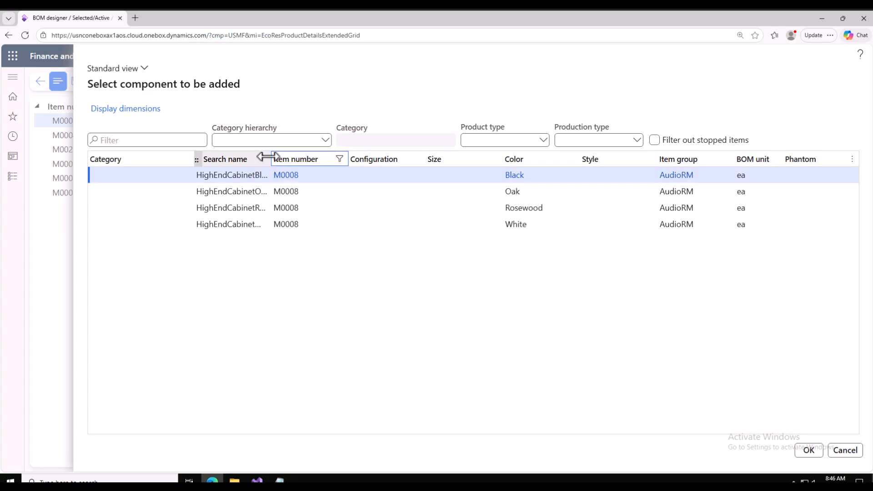
drag(269, 157, 340, 168)
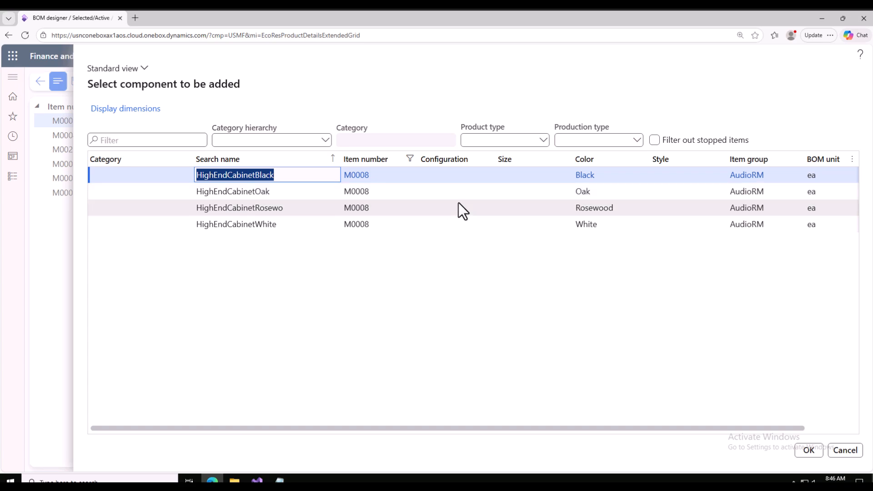
click(301, 227)
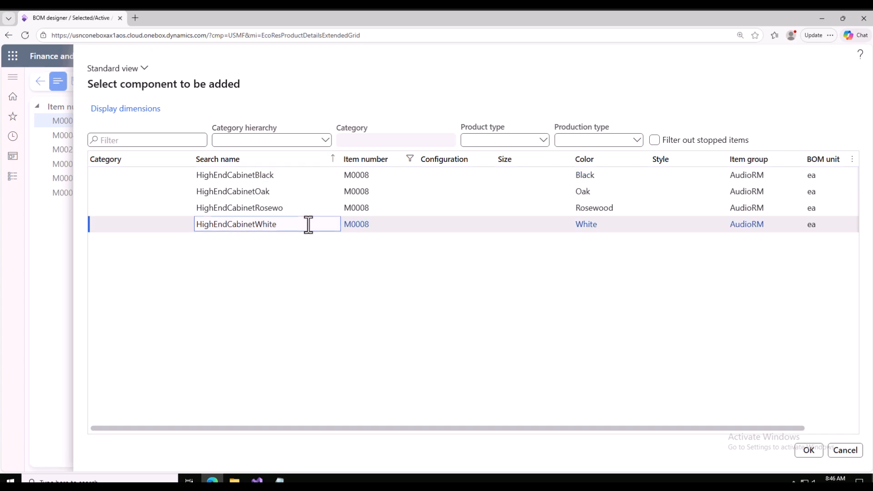
click(809, 450)
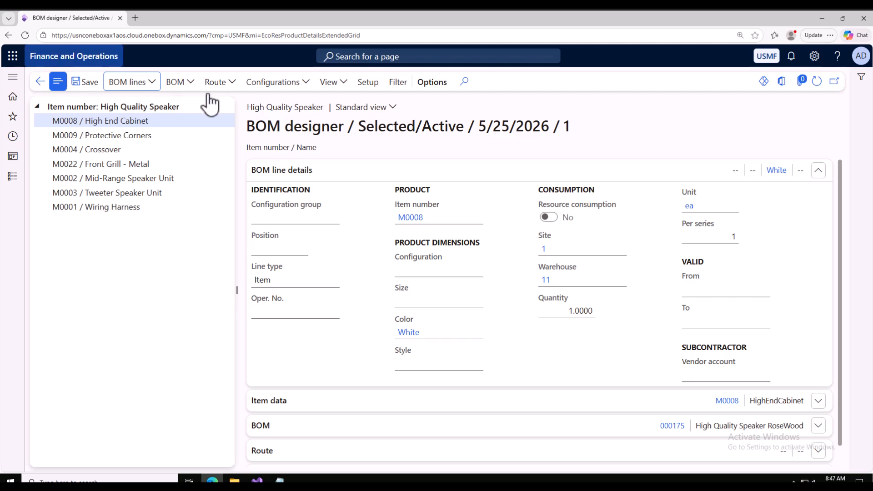
click(181, 84)
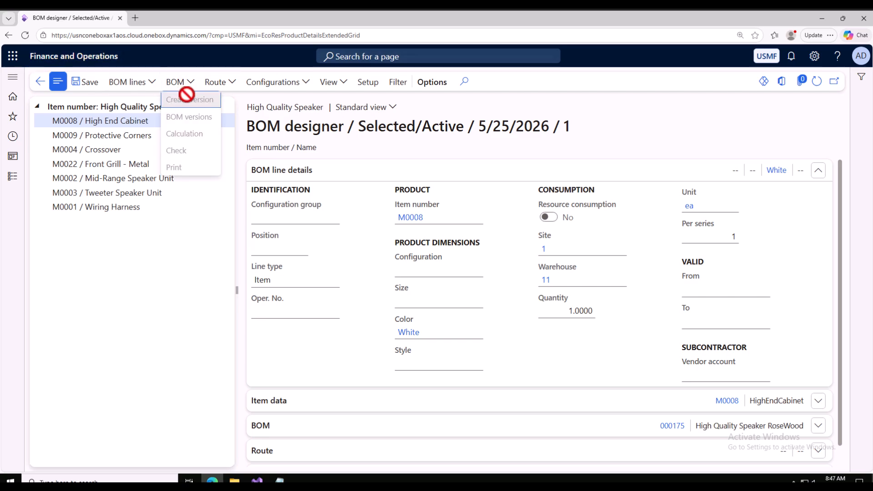
click(135, 86)
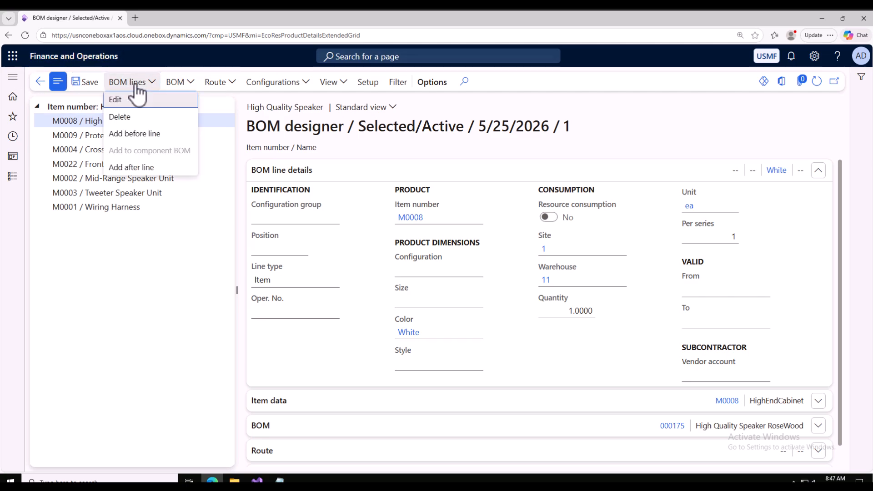
click(123, 263)
click(86, 85)
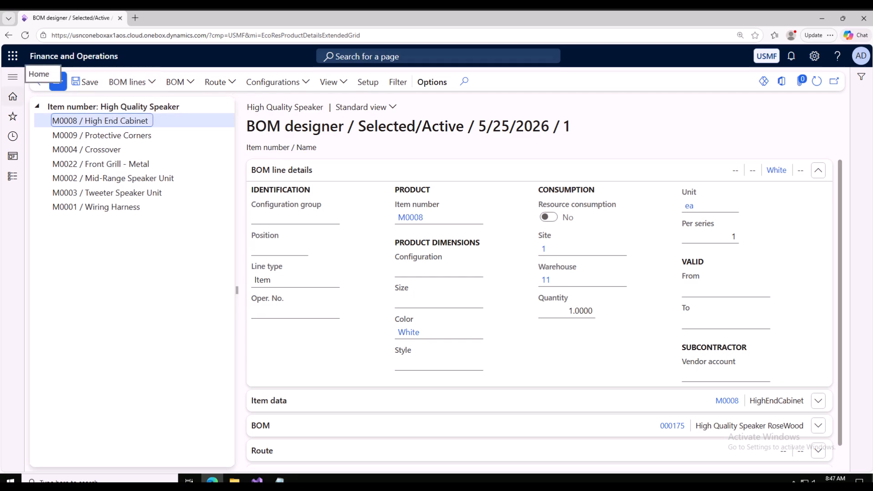
Return to the High Quality Speaker's product details and open its BOM versions.
click(40, 82)
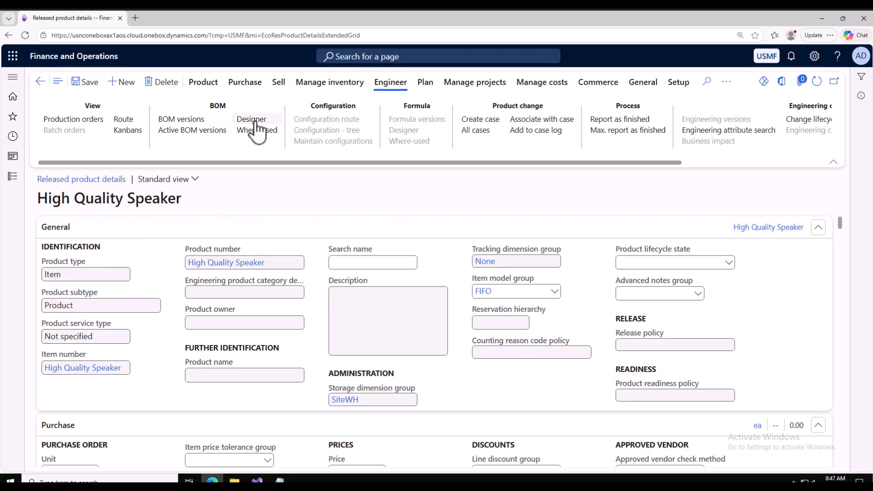
click(184, 121)
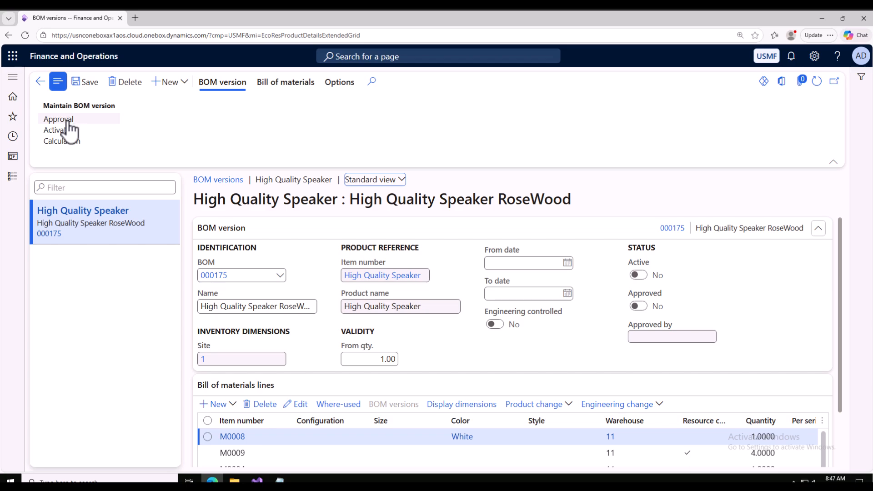
Try to approve the High Quality Speaker RoseWood BOM version without also approving its bill of materials.
click(58, 119)
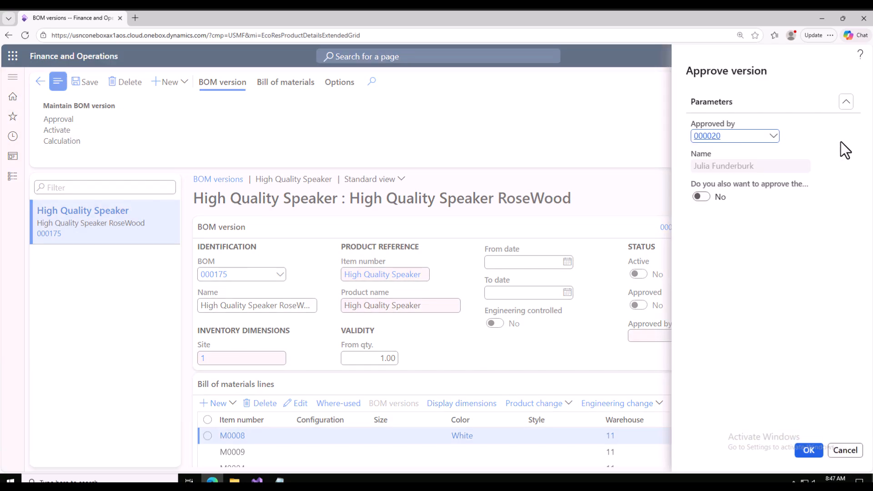
click(809, 455)
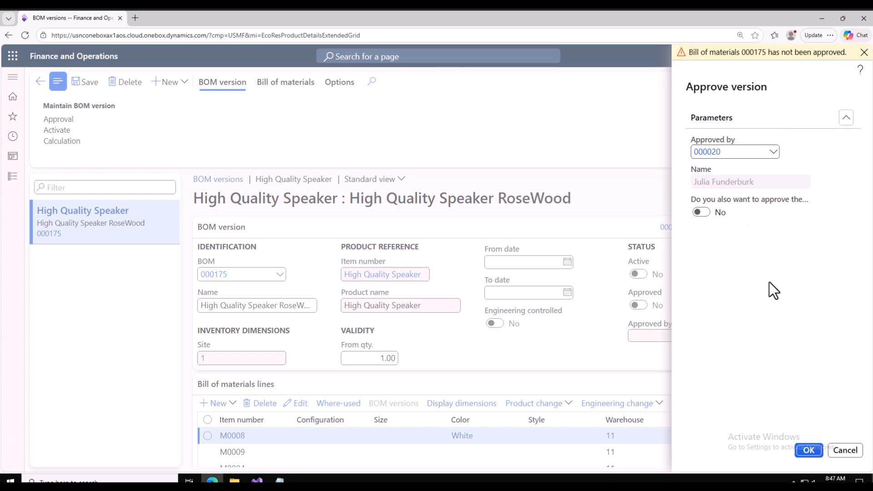
click(846, 450)
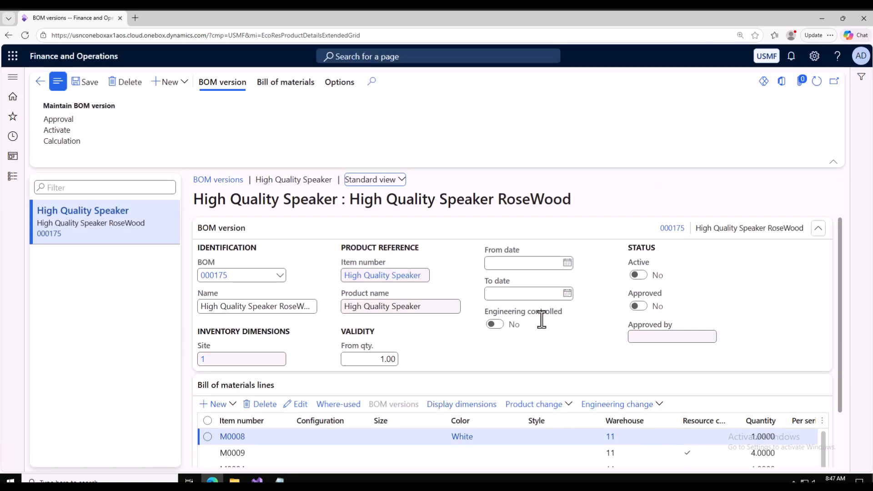
Open the High Quality Speaker RoseWood bill of materials, approve it with the proposed approver and review its lines.
click(53, 234)
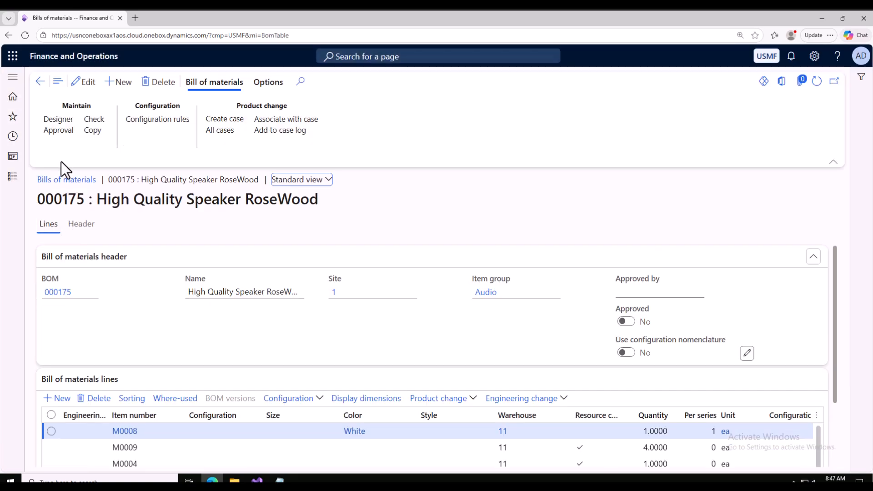
click(70, 132)
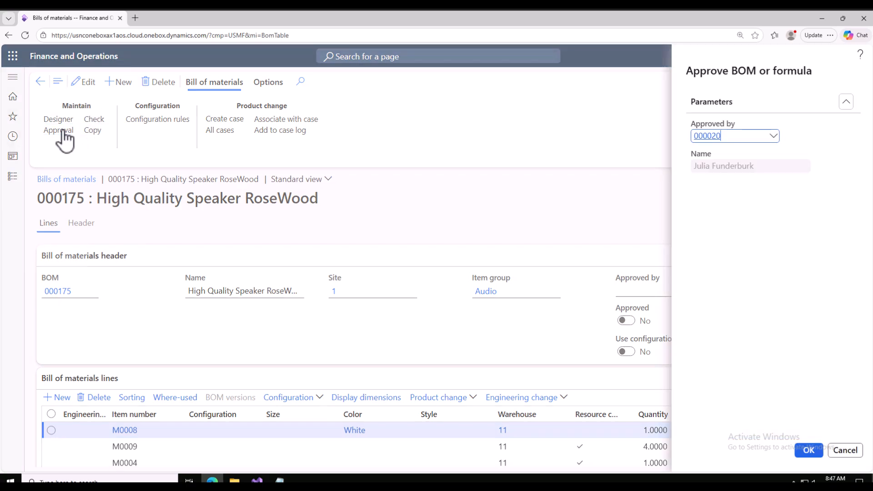
click(811, 451)
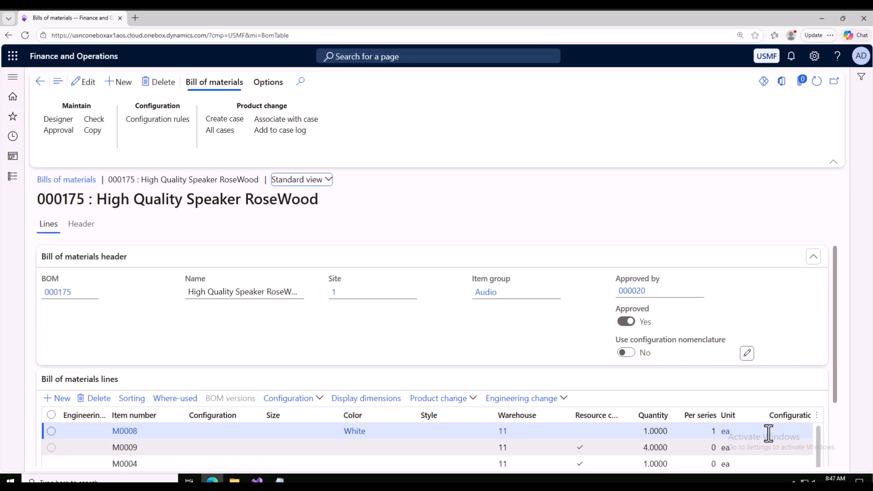
scroll(593, 391, down, 3)
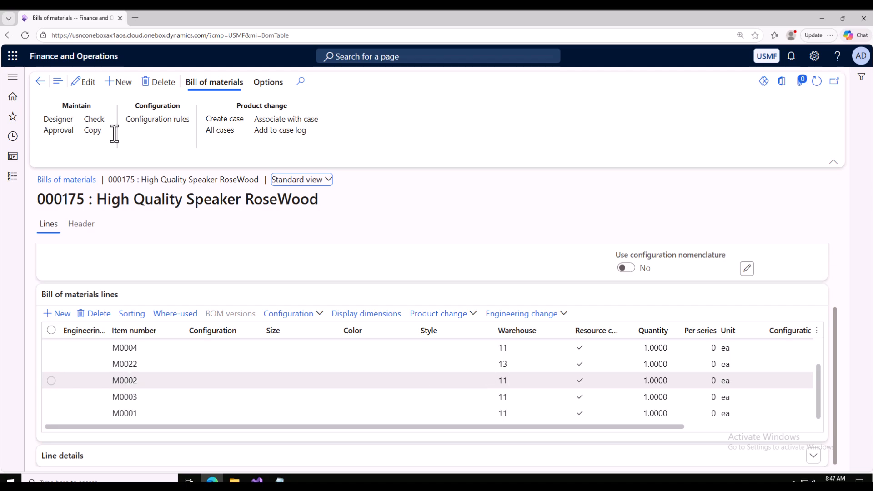
Return to the BOM versions, then approve and activate the High Quality Speaker RoseWood version.
click(40, 83)
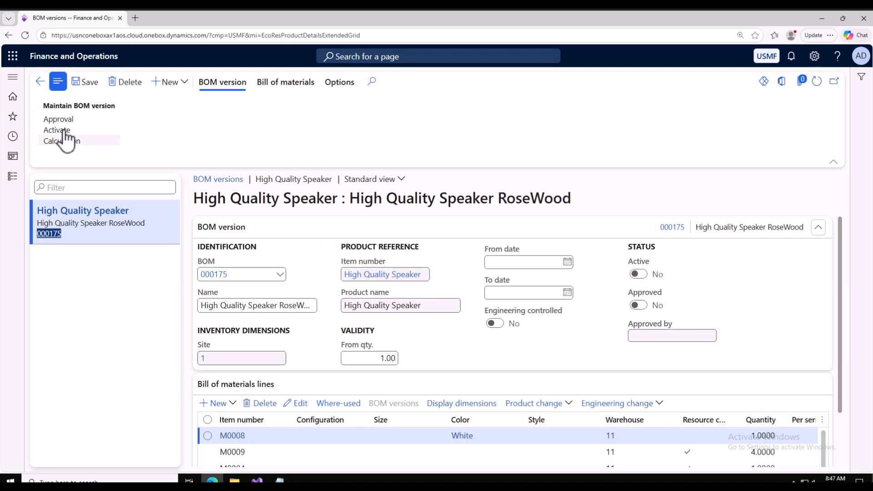
click(58, 120)
click(66, 131)
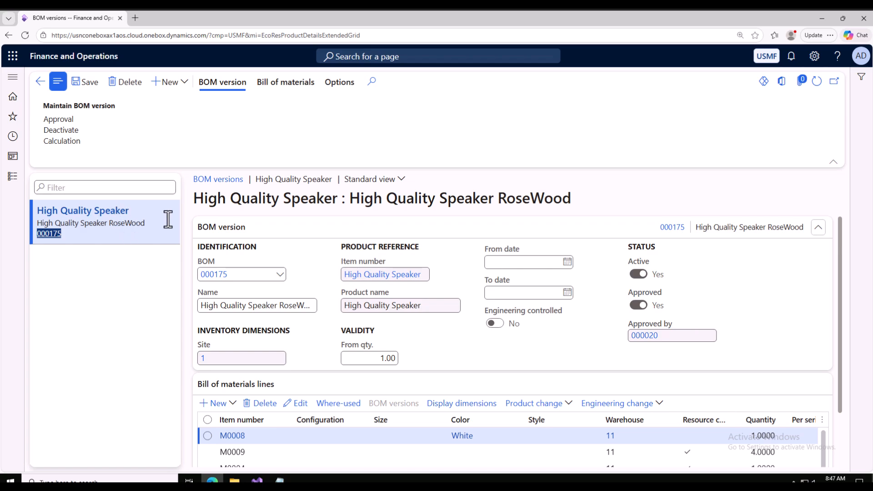
Create a new BOM and BOM version for the High Quality Speaker named "remove M008", with copying enabled and site 1.
scroll(220, 241, down, 2)
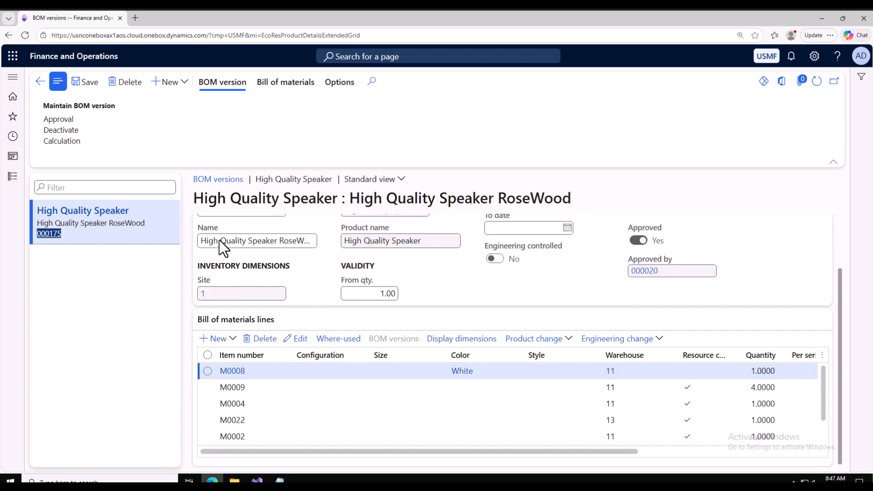
click(182, 82)
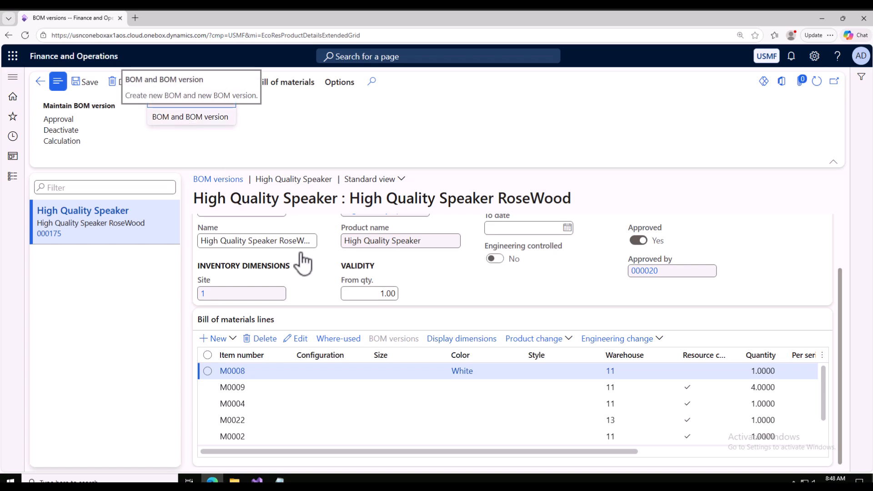
scroll(471, 432, down, 2)
scroll(473, 431, up, 2)
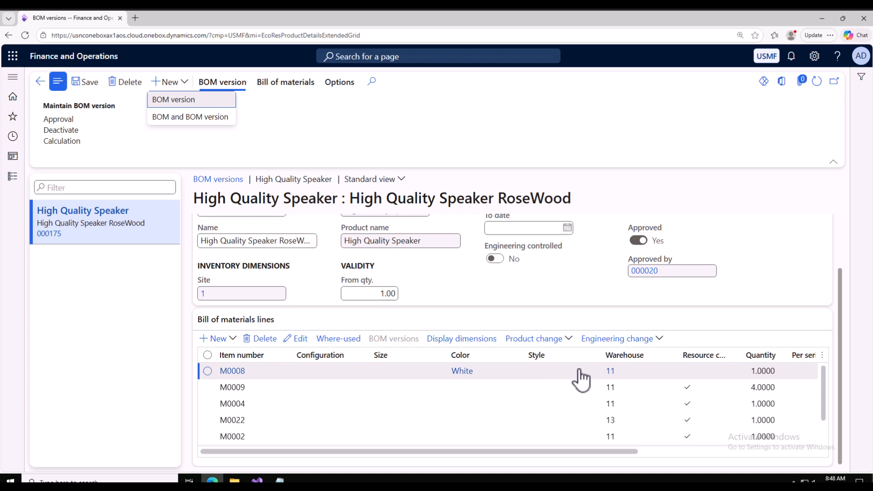
click(187, 116)
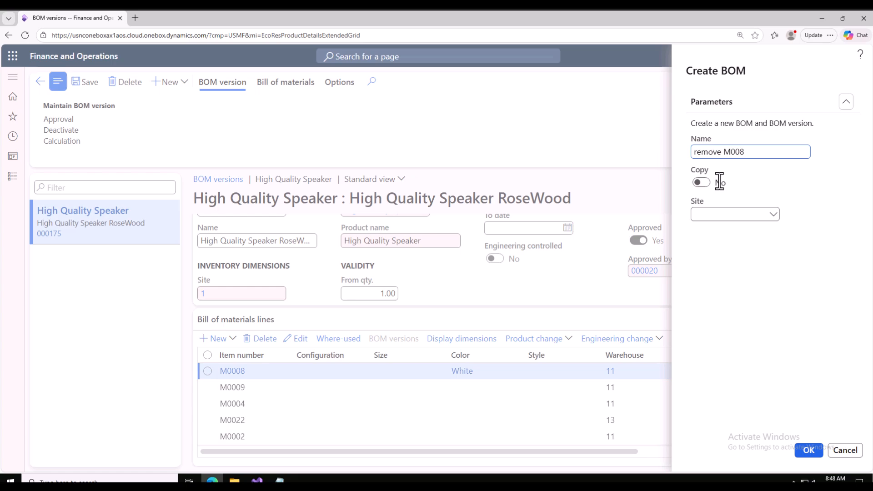
click(702, 182)
click(734, 214)
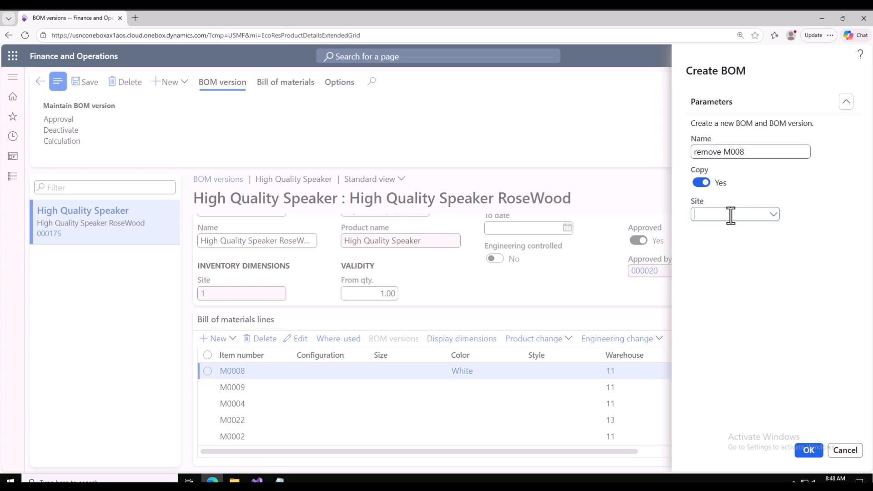
text(1)
click(810, 449)
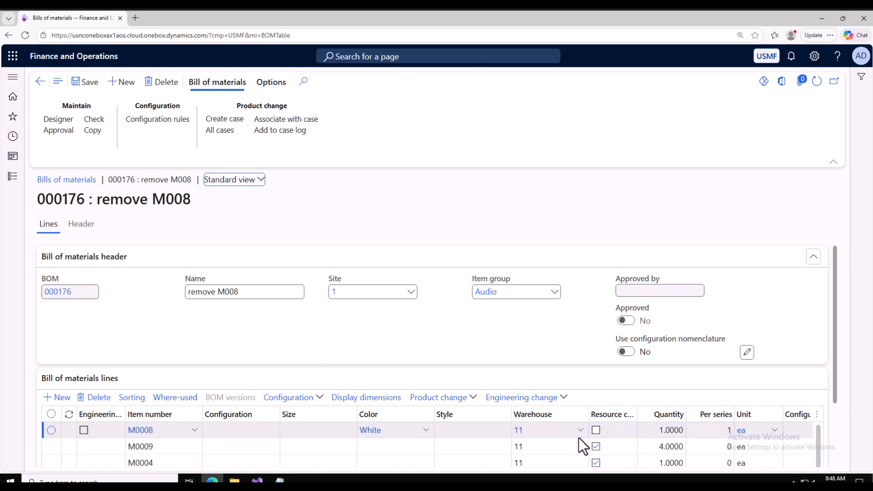
Delete the M0008 line from the "remove M008" bill of materials.
click(253, 430)
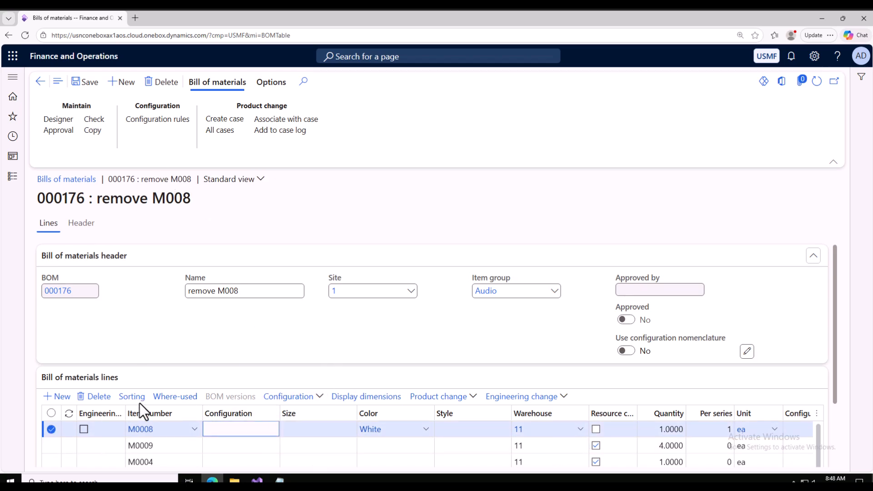
click(95, 399)
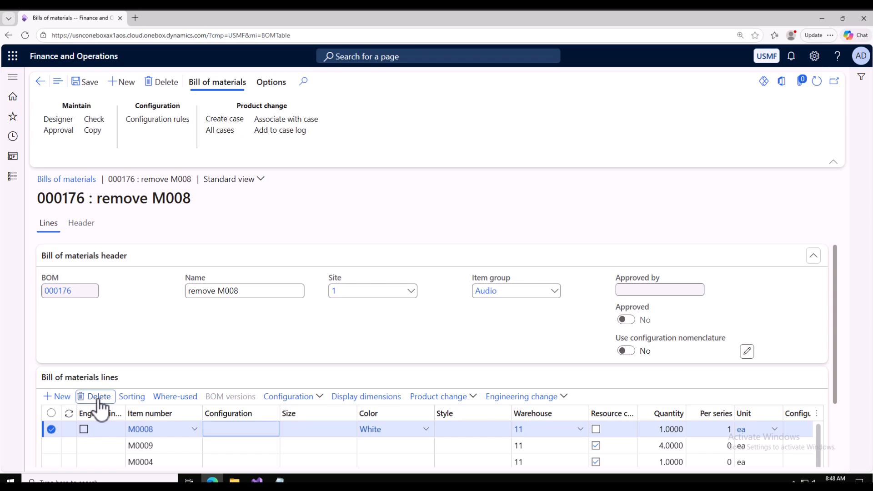
click(559, 252)
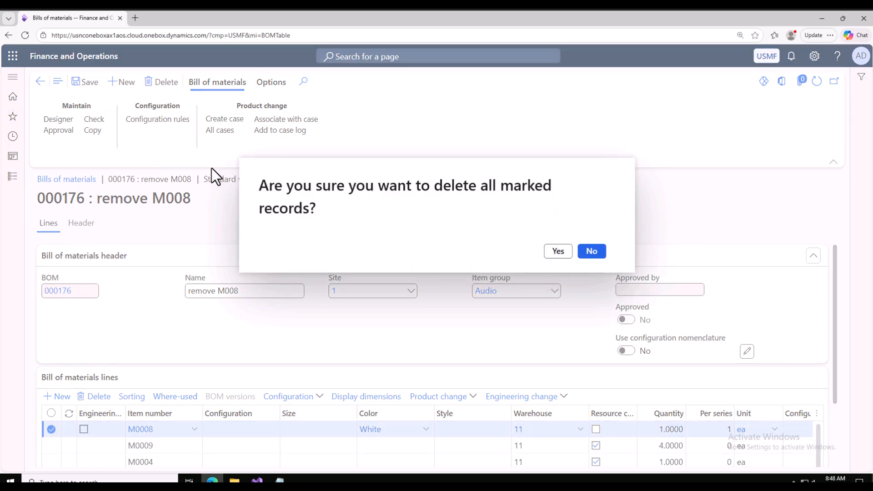
Approve the "remove M008" bill of materials with the proposed approver and return to the BOM versions.
click(59, 131)
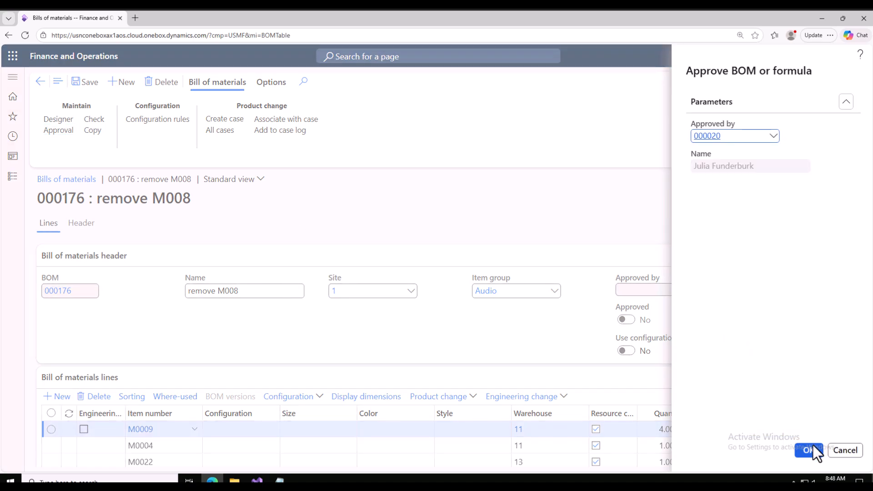
click(808, 450)
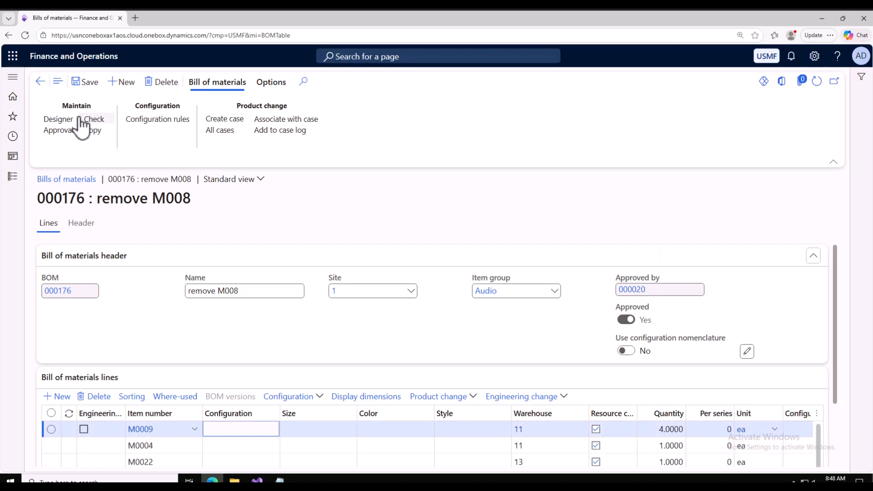
click(41, 82)
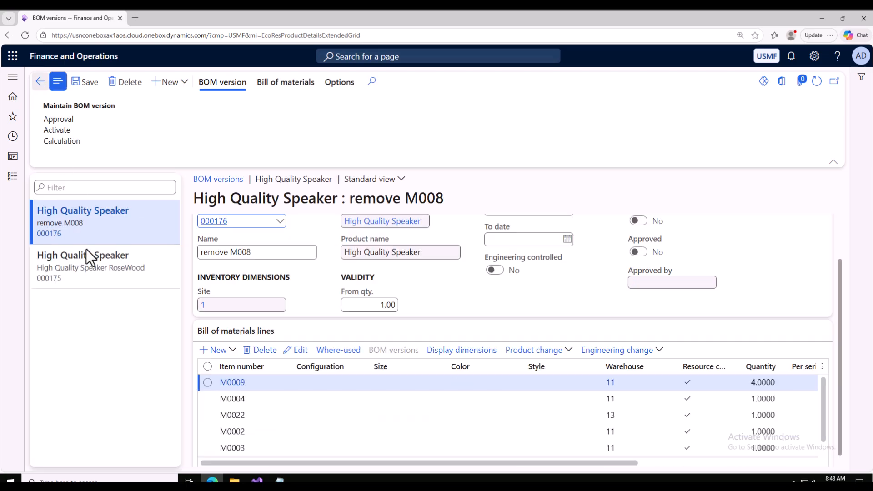
Set the High Quality Speaker RoseWood version's To date to 5/23/2026 and save it.
click(152, 273)
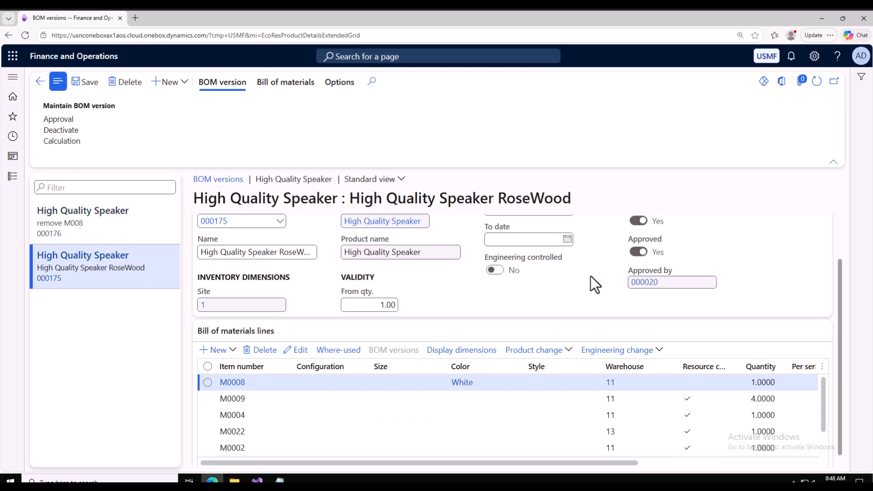
click(567, 239)
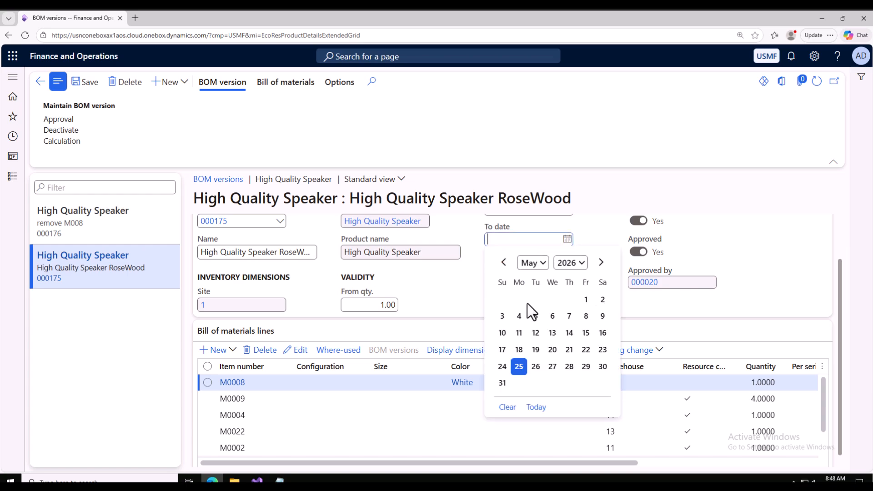
click(602, 350)
click(89, 89)
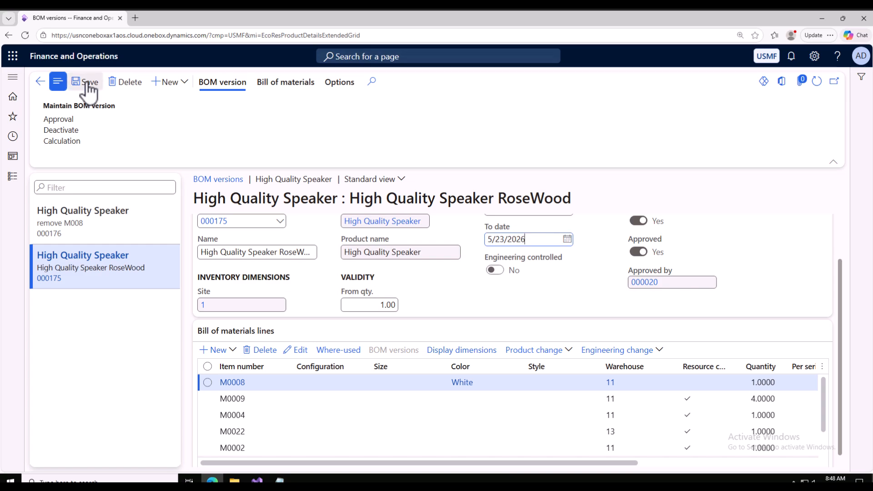
Approve the "remove M008" BOM version with the proposed approver and try to activate it without a From date.
click(137, 232)
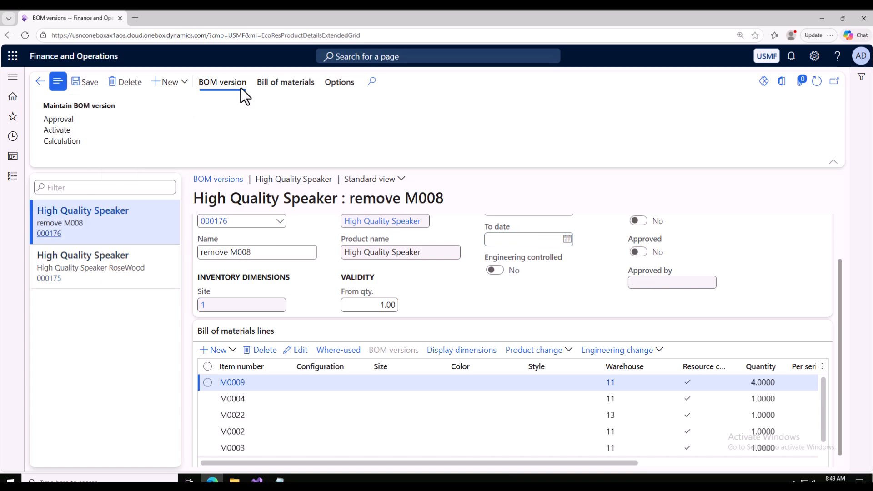
click(276, 86)
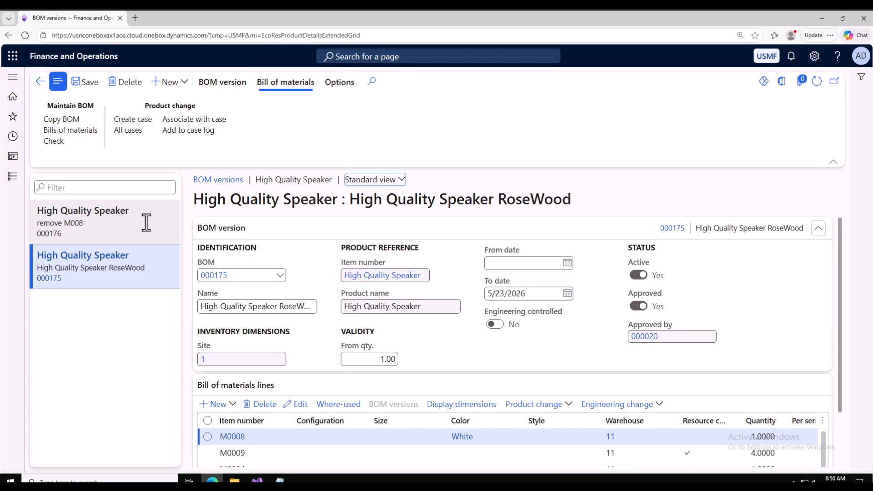
click(146, 223)
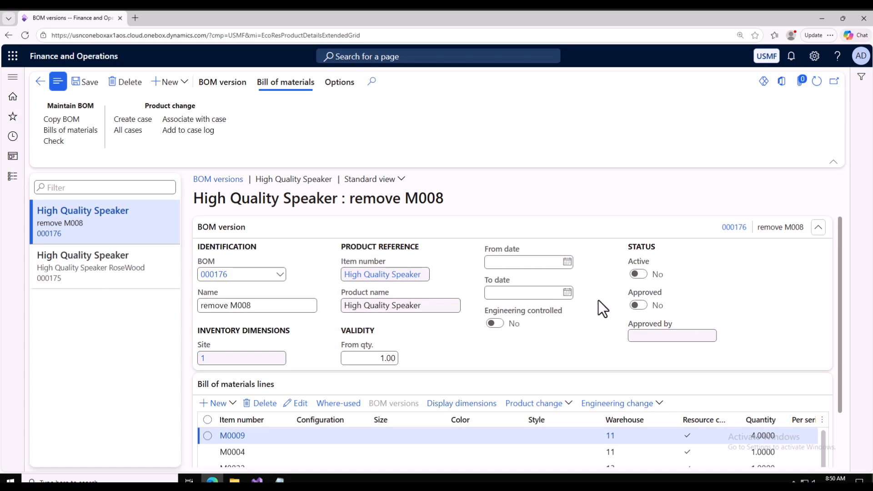
click(226, 83)
click(100, 118)
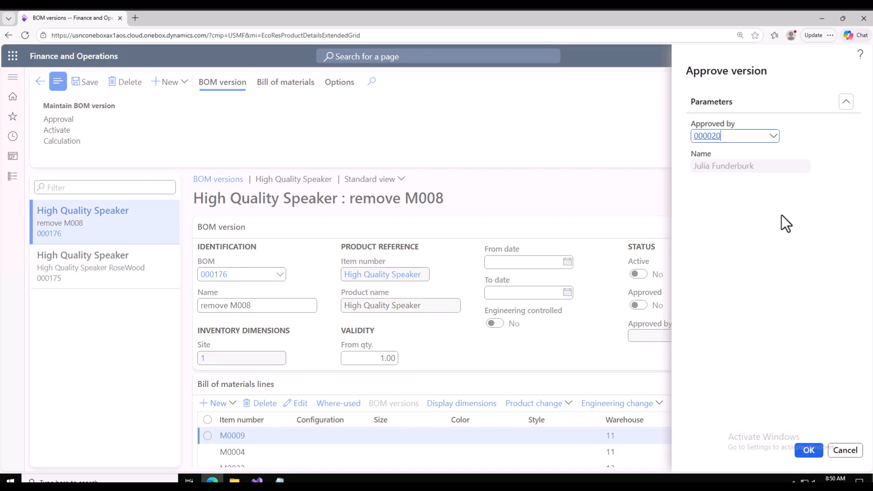
click(809, 450)
click(59, 130)
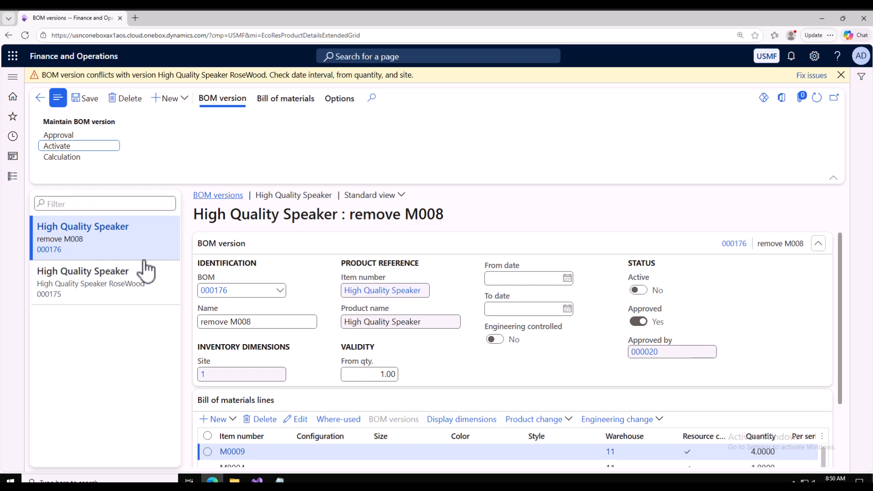
Check the RoseWood version's dates, then set the "remove M008" version's From date to 5/25/2026 and activate it.
click(119, 289)
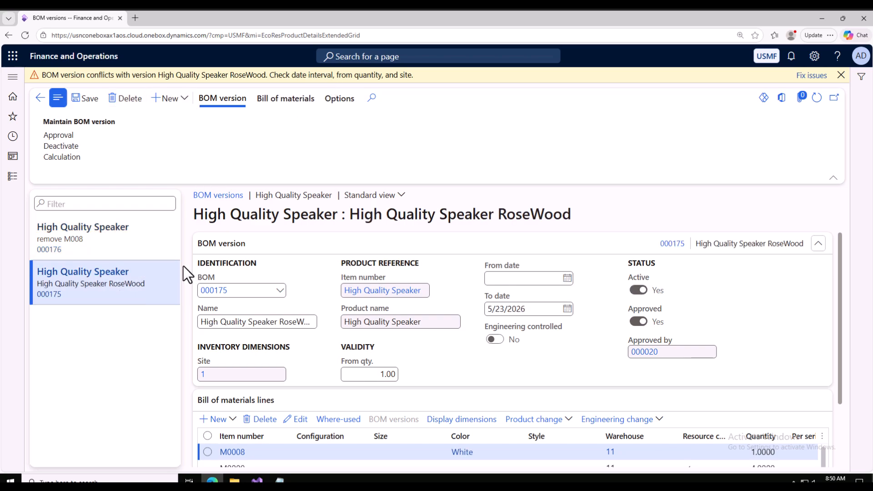
click(146, 240)
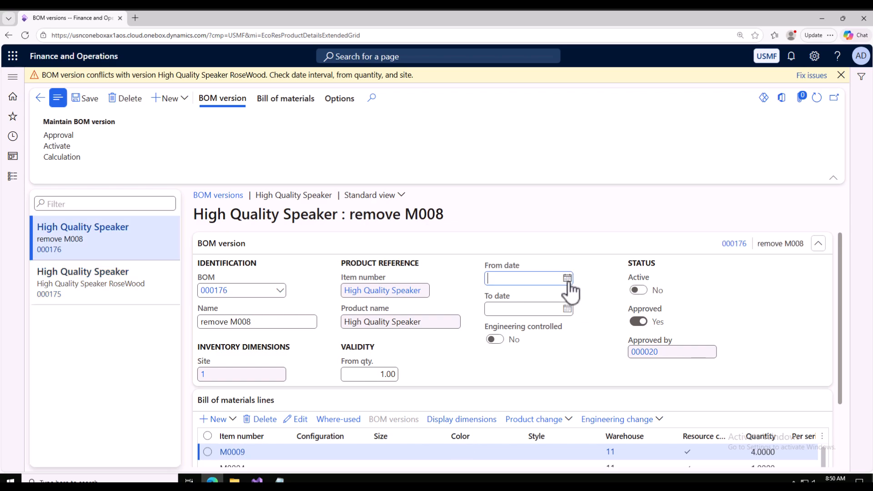
click(567, 278)
click(518, 405)
click(840, 75)
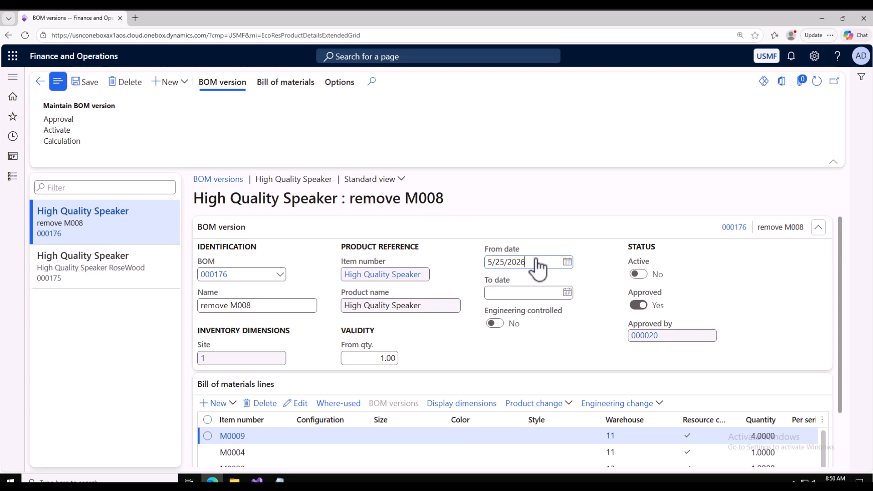
click(61, 131)
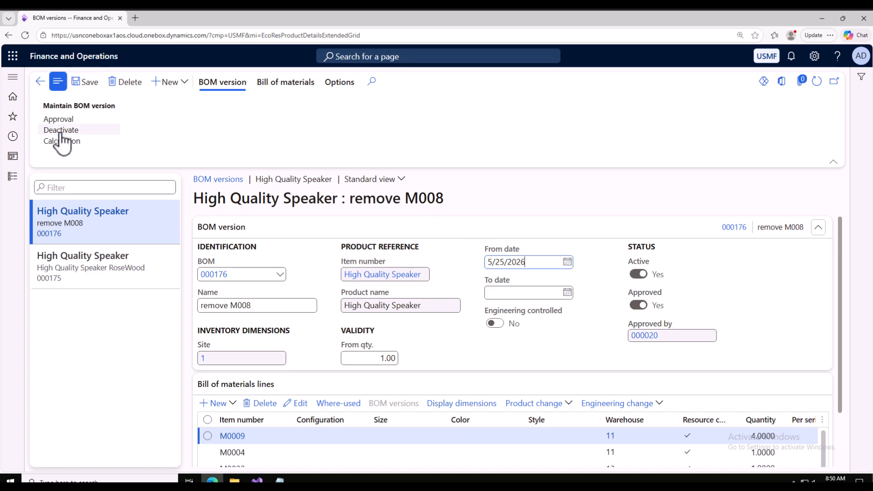